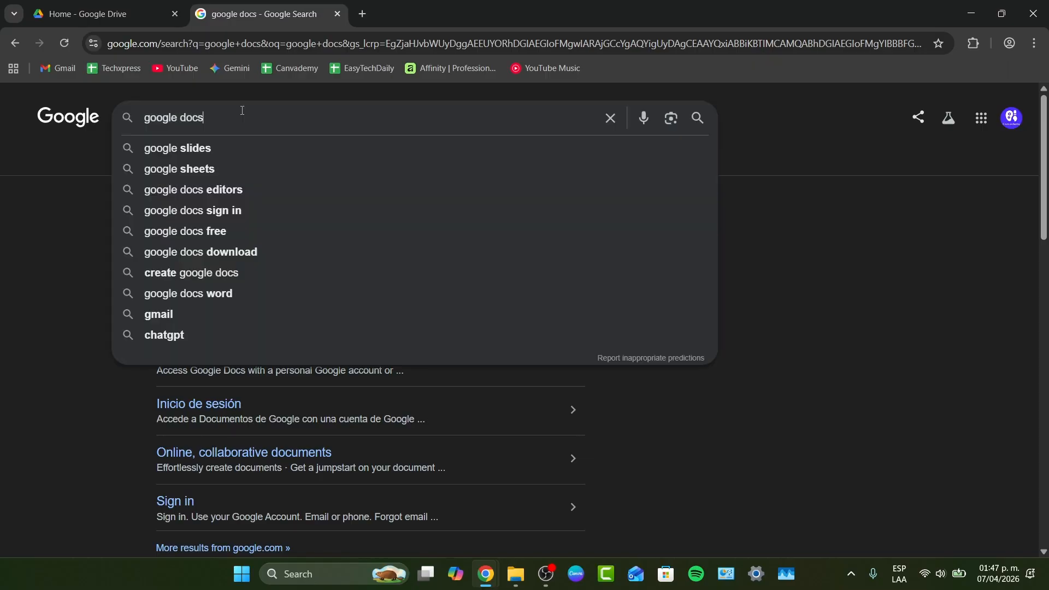
# Open Google Docs from the search results and start a new blank document.
pyautogui.press('Escape')
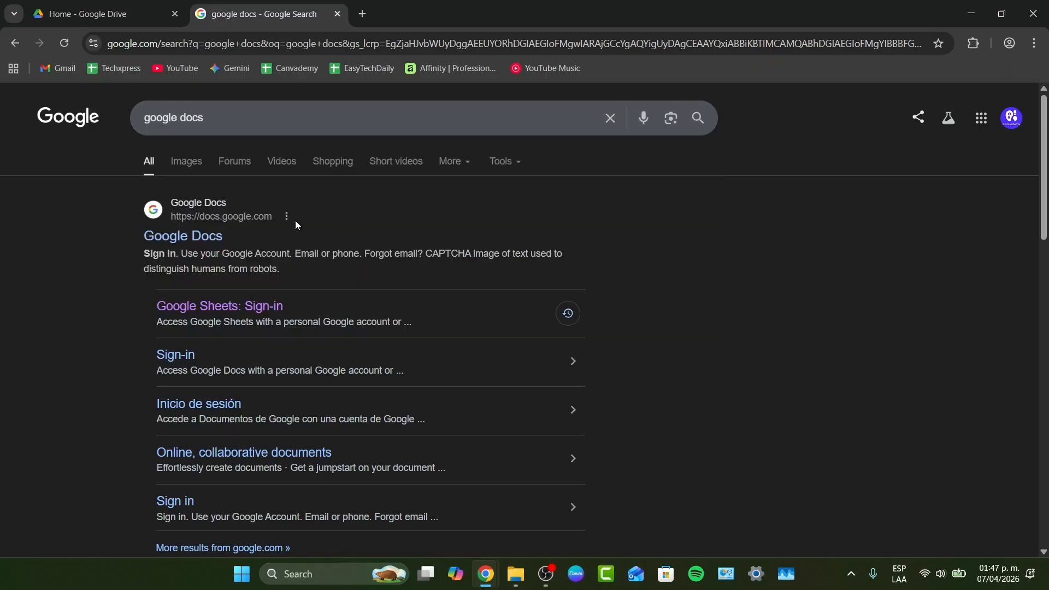
pyautogui.click(212, 240)
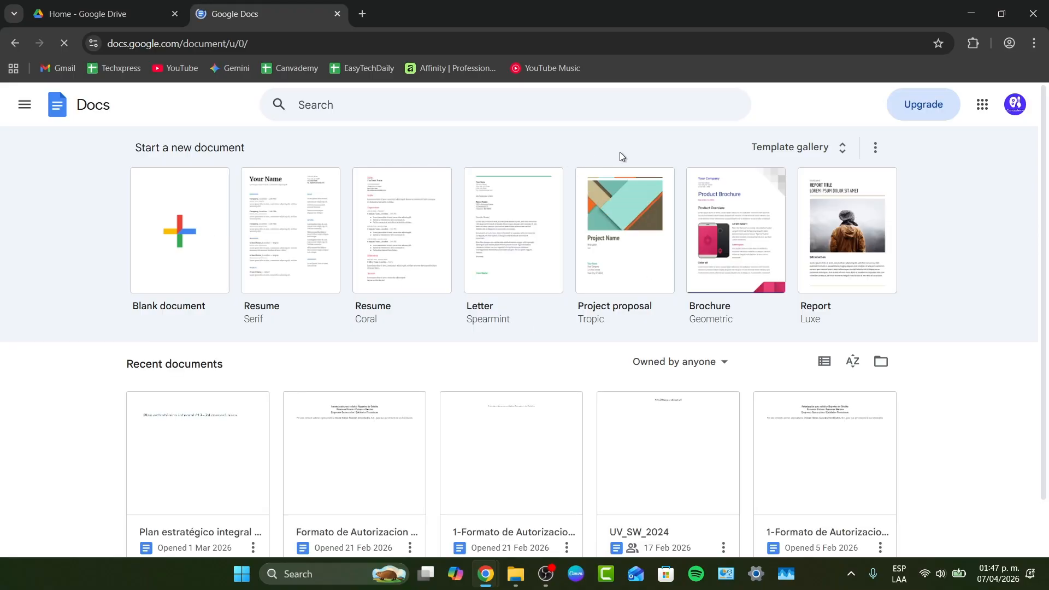
pyautogui.click(824, 363)
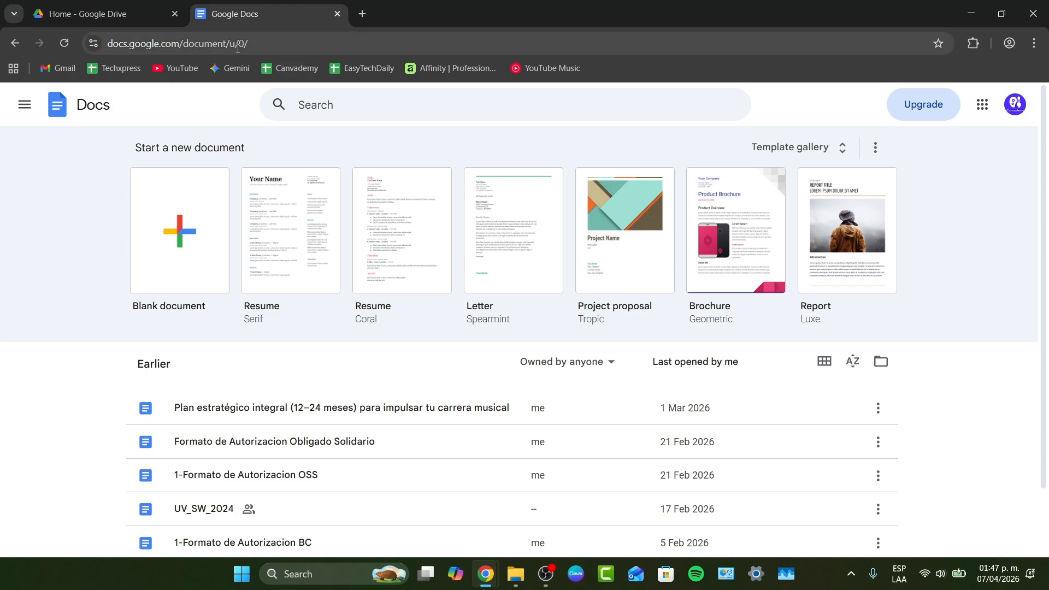
pyautogui.click(185, 242)
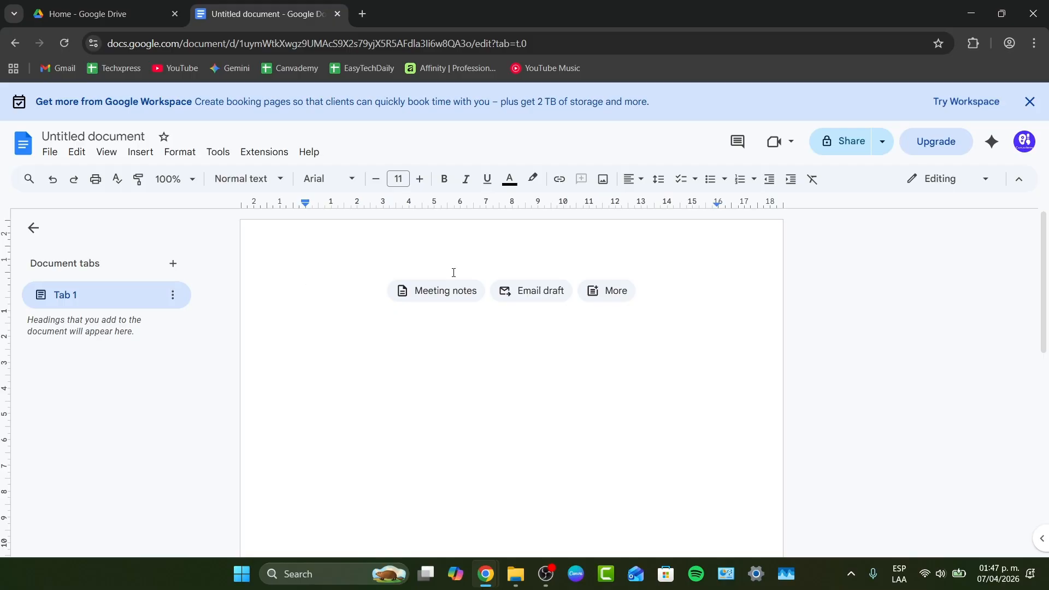
# Close the Google Workspace promotion banner above the document.
pyautogui.write('a')
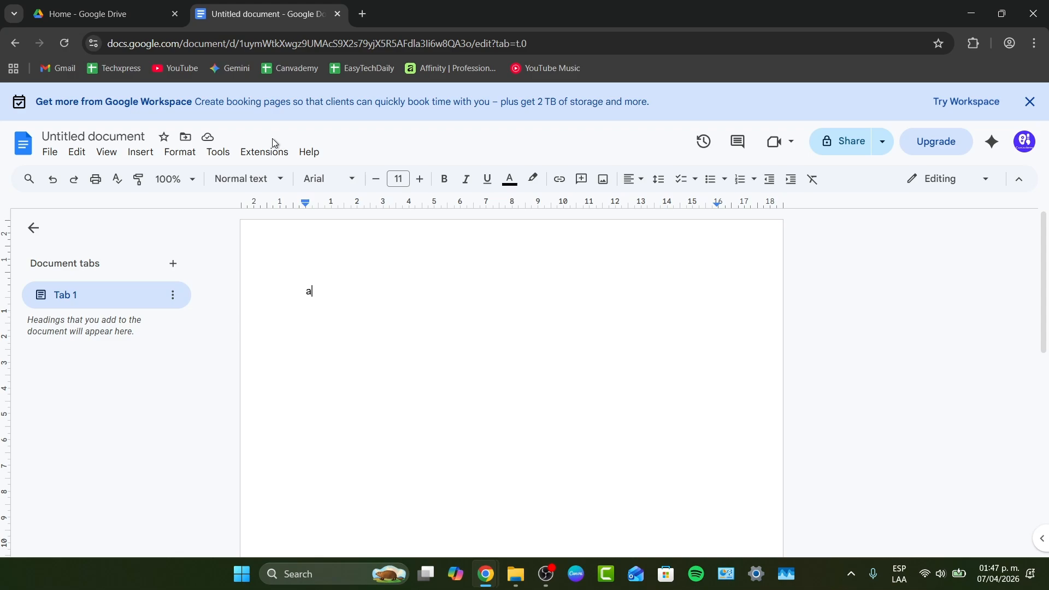
pyautogui.write('d')
pyautogui.click(1030, 102)
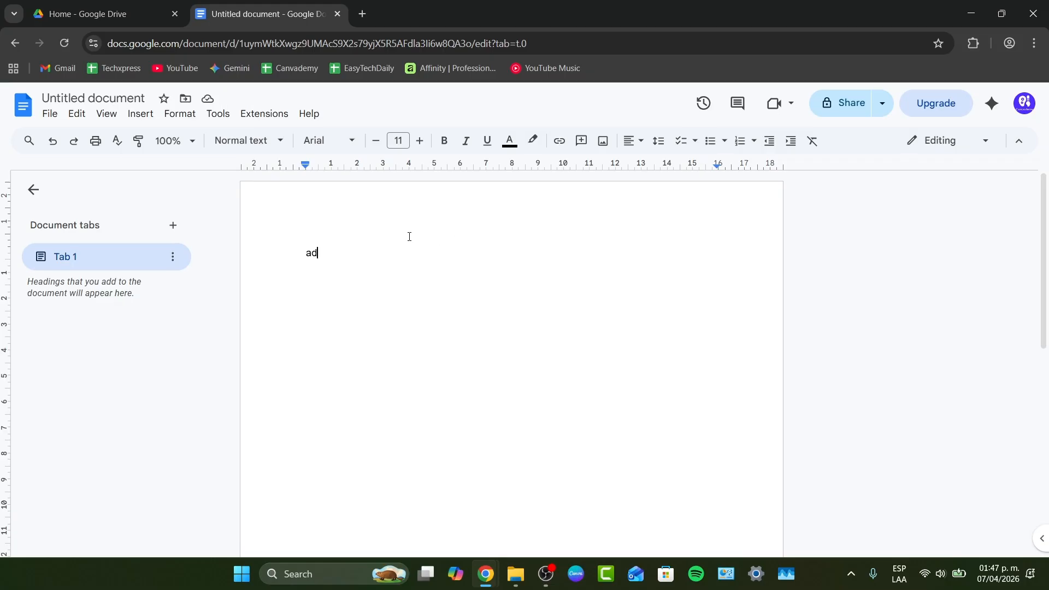
pyautogui.doubleClick(388, 241)
pyautogui.click(364, 279)
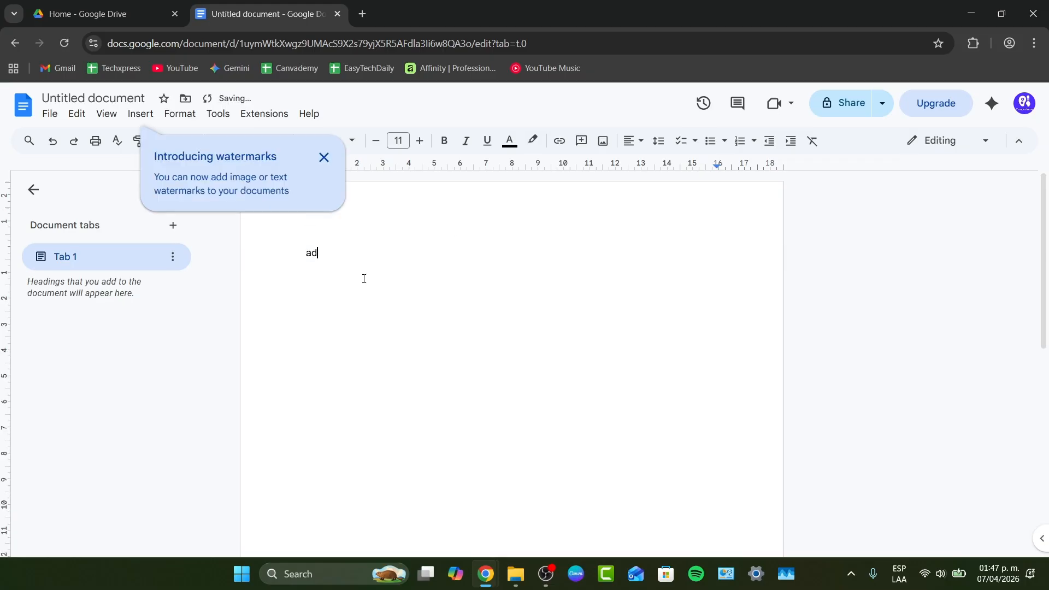
# Replace the typed text with "My first document" and dismiss the watermarks tip.
pyautogui.doubleClick(326, 253)
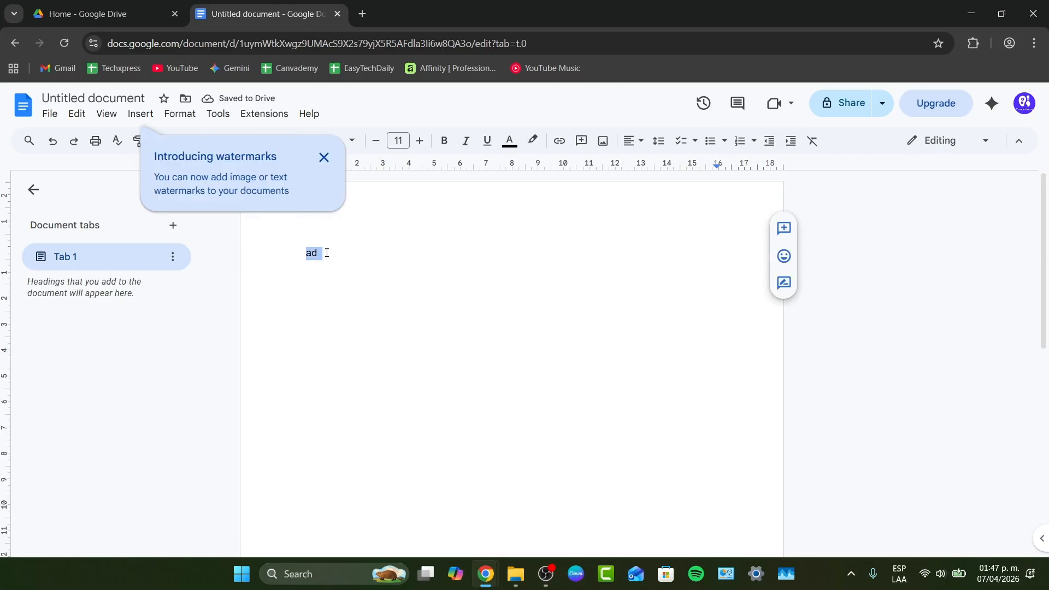
pyautogui.press('BackSpace')
pyautogui.write('My first ')
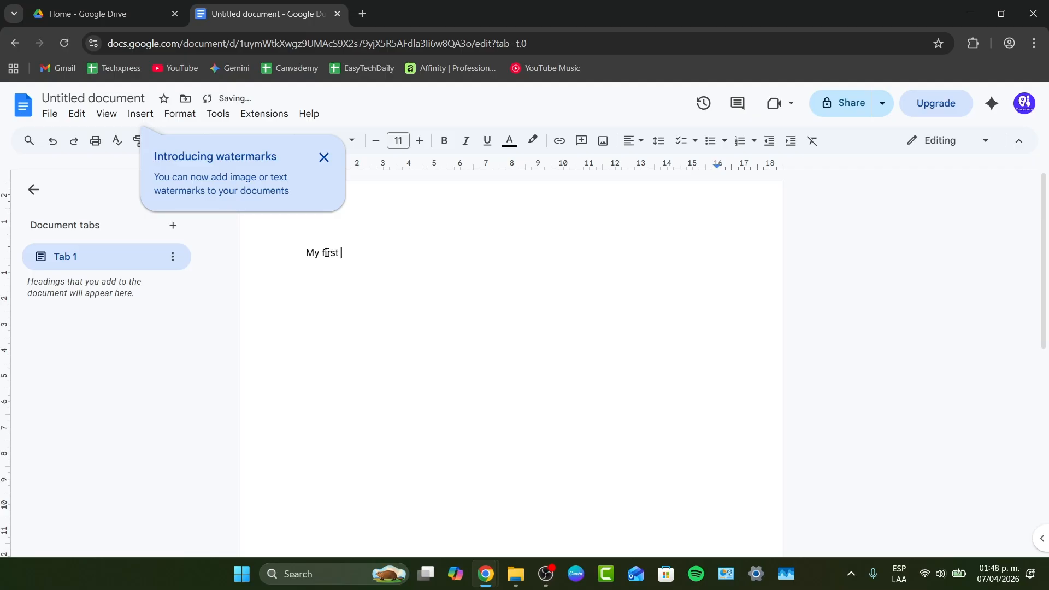
pyautogui.write('document')
pyautogui.click(324, 157)
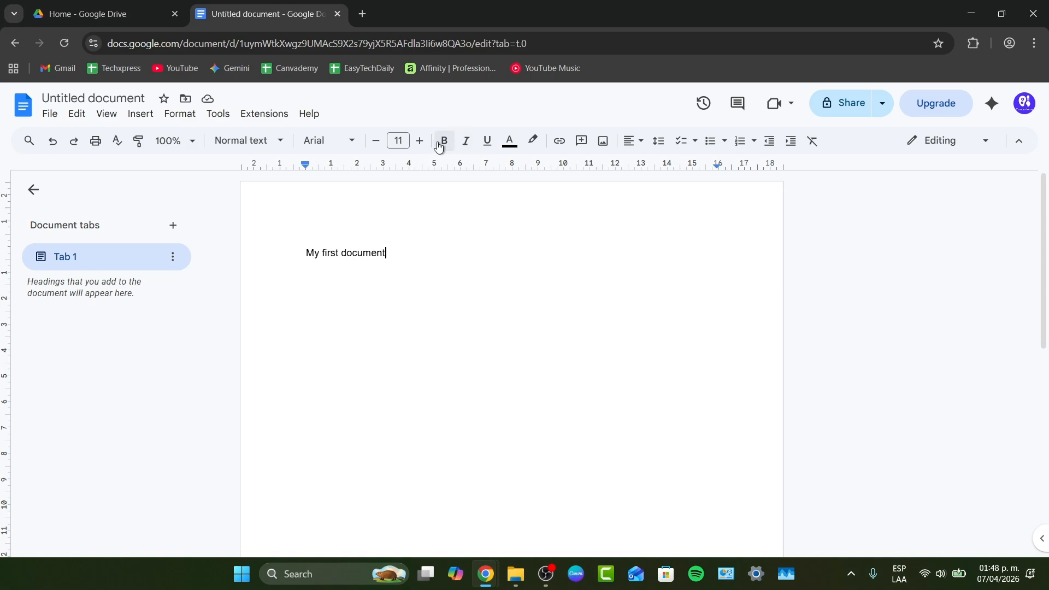
# Close the Google Gemini browser tab.
pyautogui.click(420, 141)
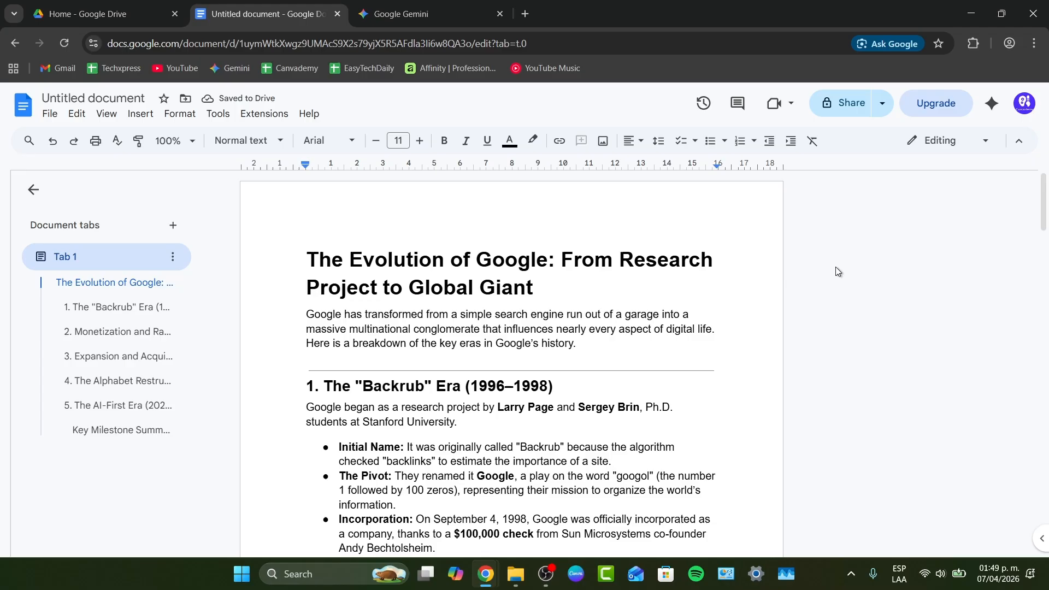
pyautogui.click(499, 10)
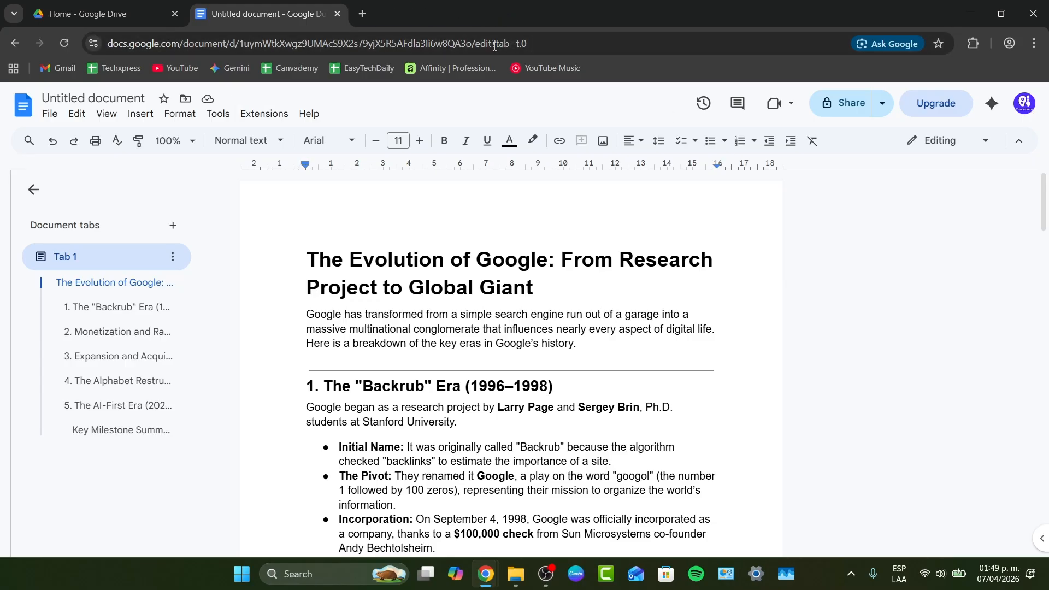
# Apply the Title style to the document's main heading.
pyautogui.click(534, 285)
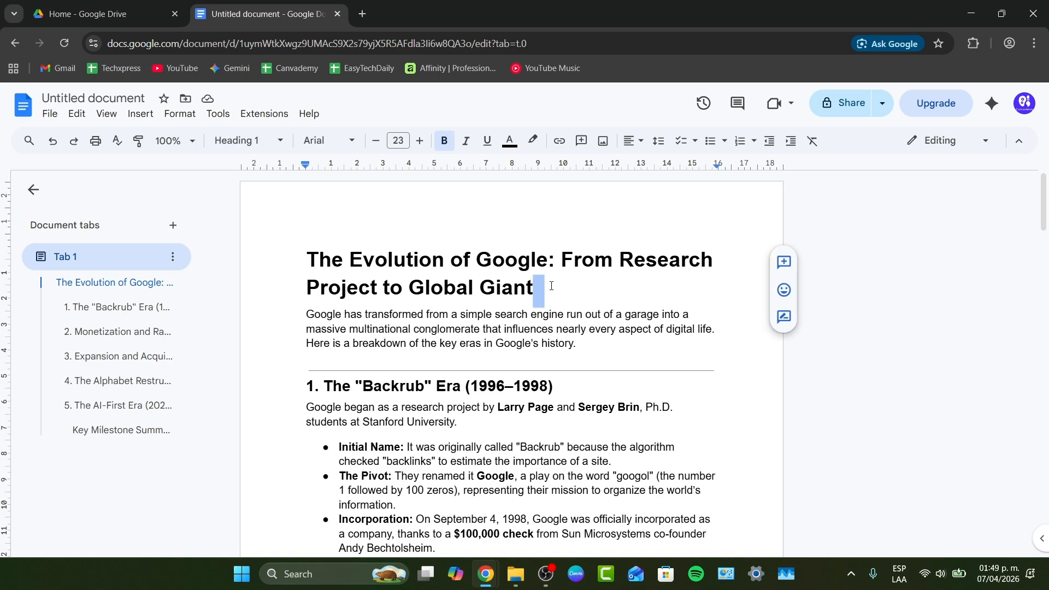
pyautogui.moveTo(541, 285); pyautogui.dragTo(306, 261)
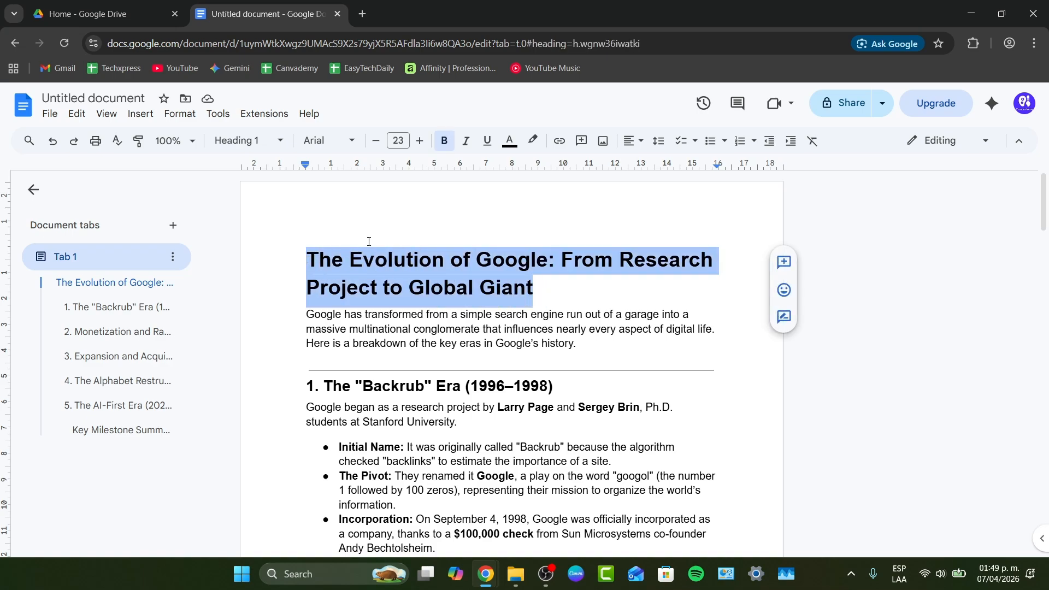
pyautogui.click(273, 141)
pyautogui.moveTo(296, 219)
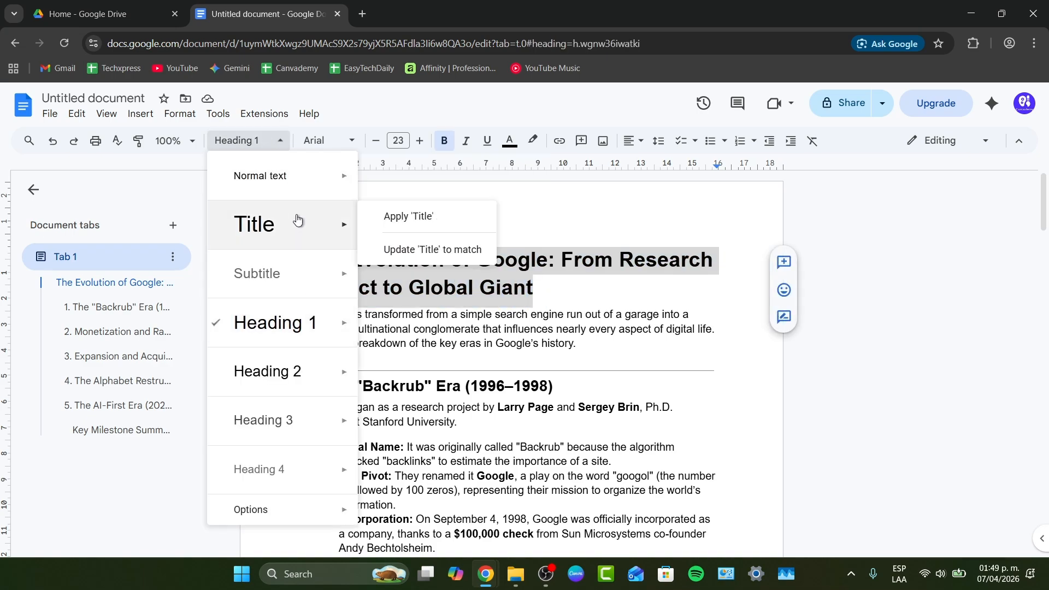
pyautogui.click(407, 217)
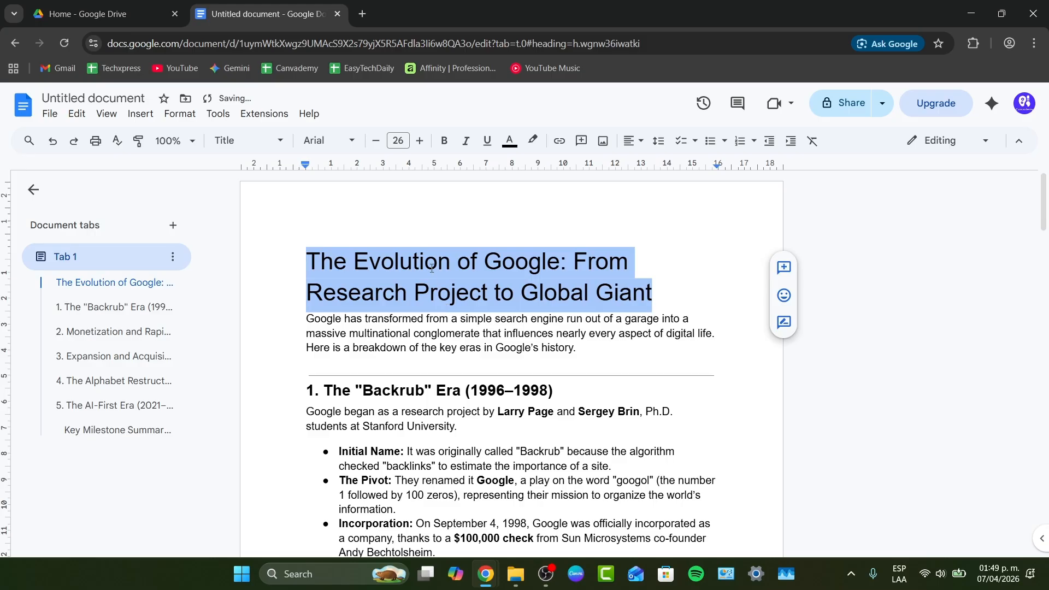
pyautogui.click(594, 262)
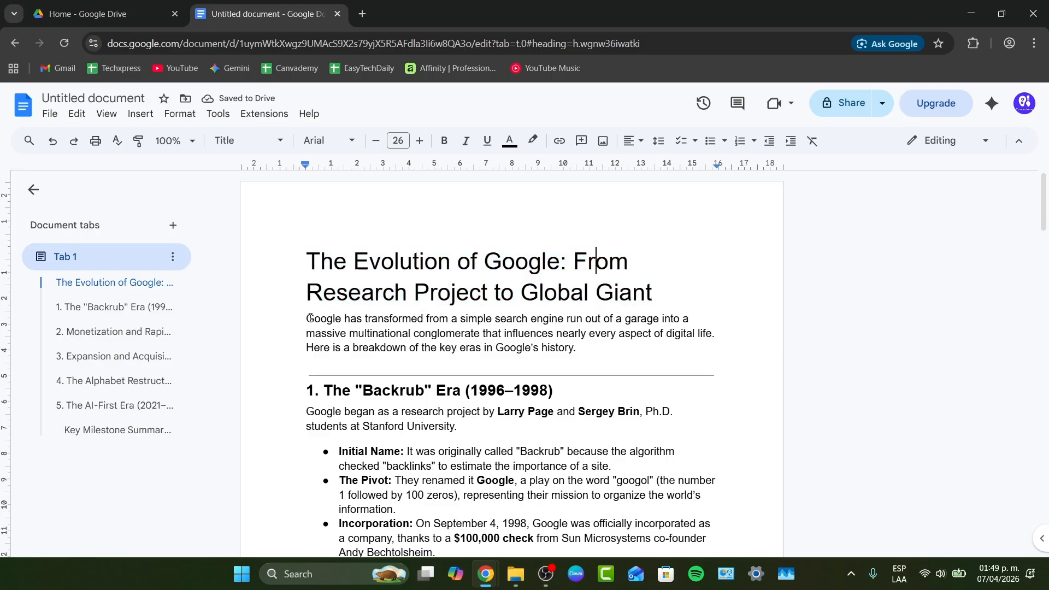
pyautogui.moveTo(309, 318); pyautogui.dragTo(580, 358)
pyautogui.click(246, 141)
pyautogui.moveTo(324, 241)
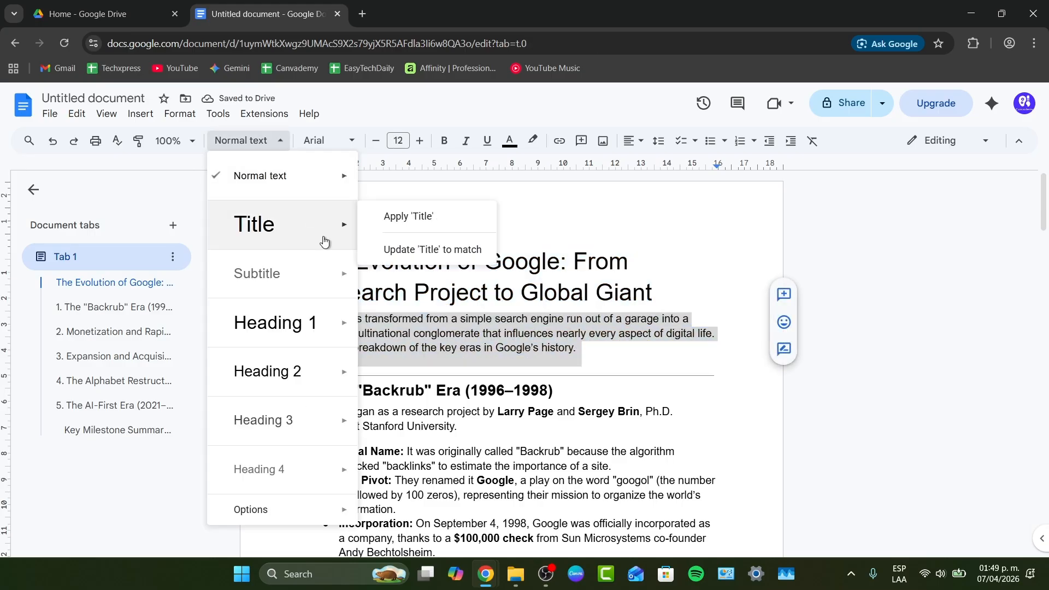
pyautogui.click(568, 328)
# Delete the "1. " numbering in front of the Backrub Era heading.
pyautogui.scroll(-2, 568, 328)
pyautogui.moveTo(568, 328); pyautogui.dragTo(325, 321)
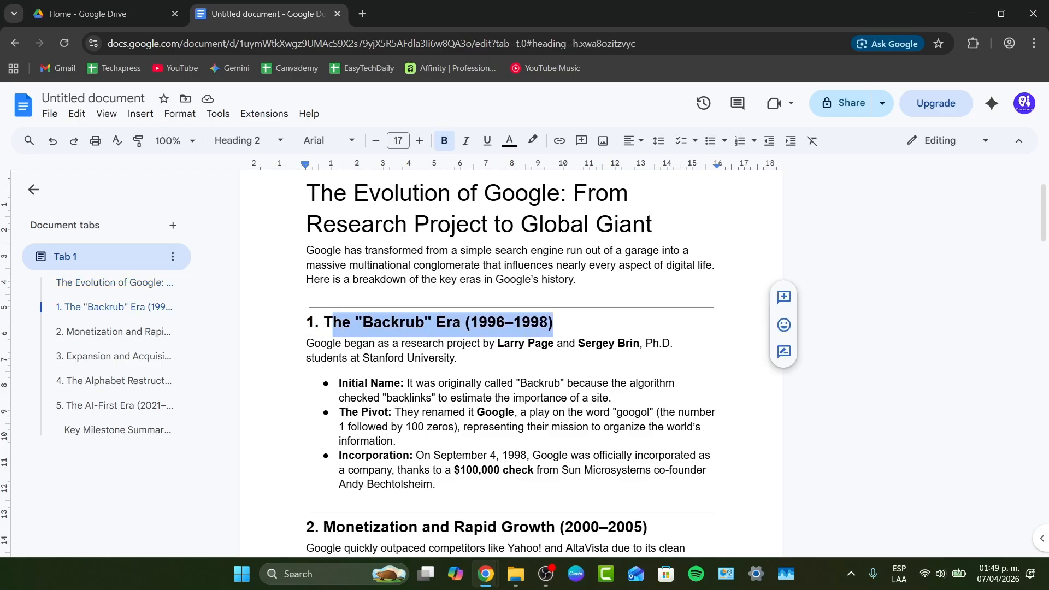
pyautogui.click(325, 322)
pyautogui.press('BackSpace')
pyautogui.press('BackSpace')
pyautogui.press('BackSpace')
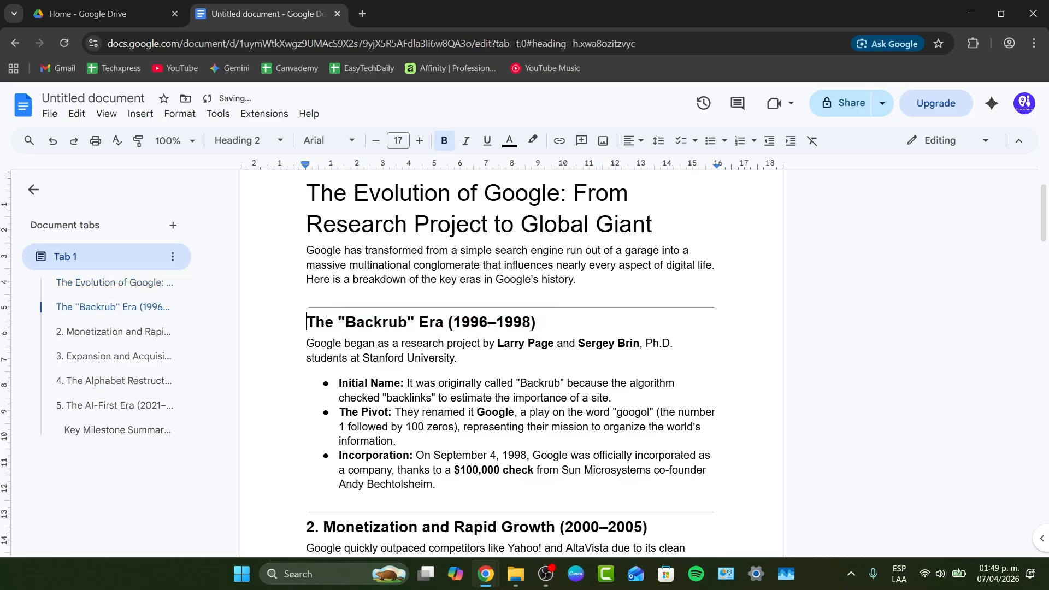
# Apply the Heading 1 style to the Backrub Era heading.
pyautogui.tripleClick(325, 322)
pyautogui.click(255, 143)
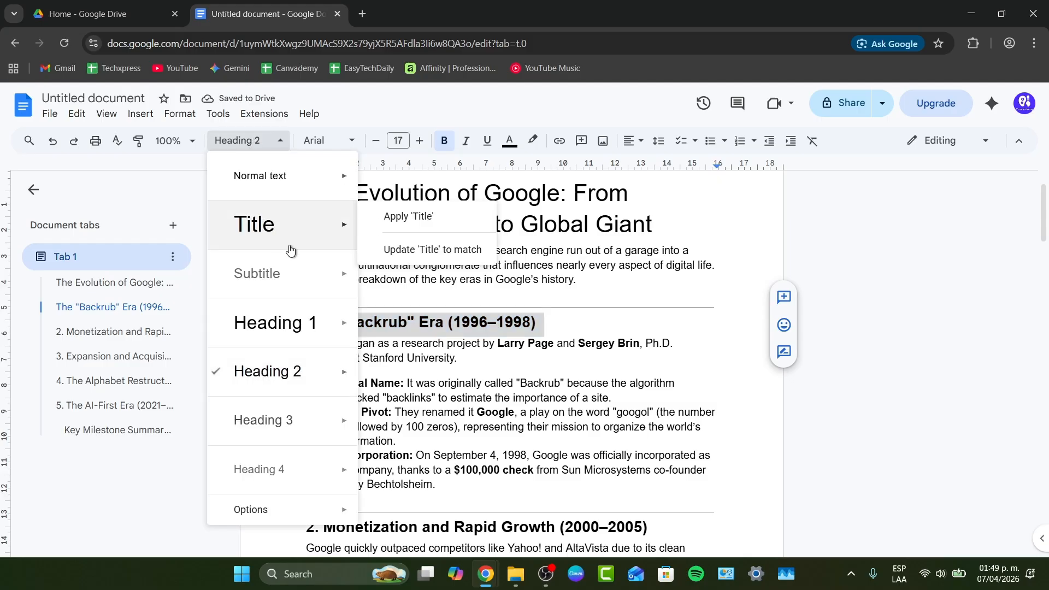
pyautogui.moveTo(364, 324)
pyautogui.click(390, 315)
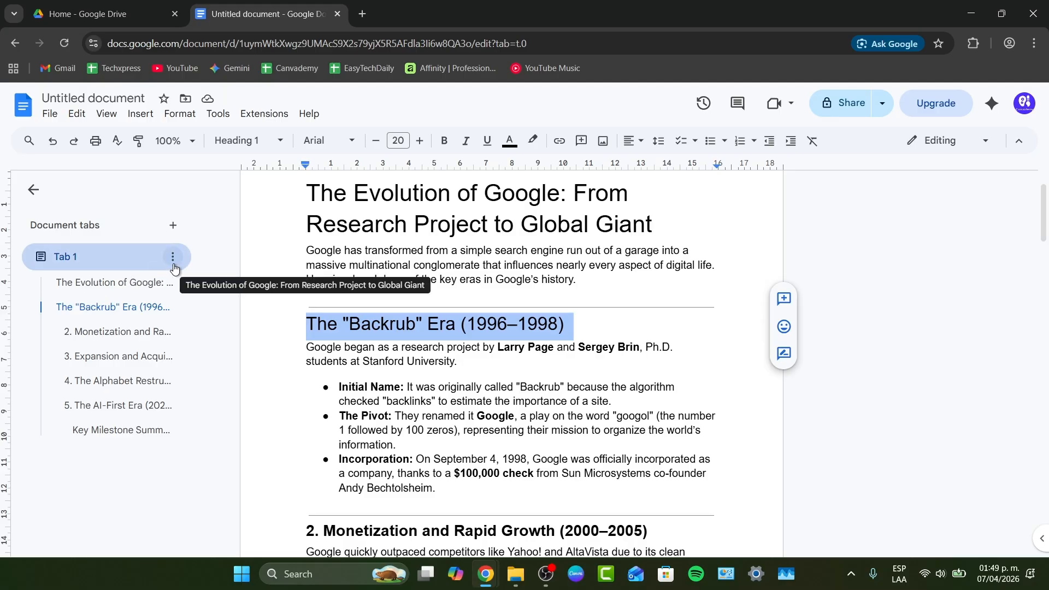
# Rename Tab 1 to Google Evolution.
pyautogui.click(150, 282)
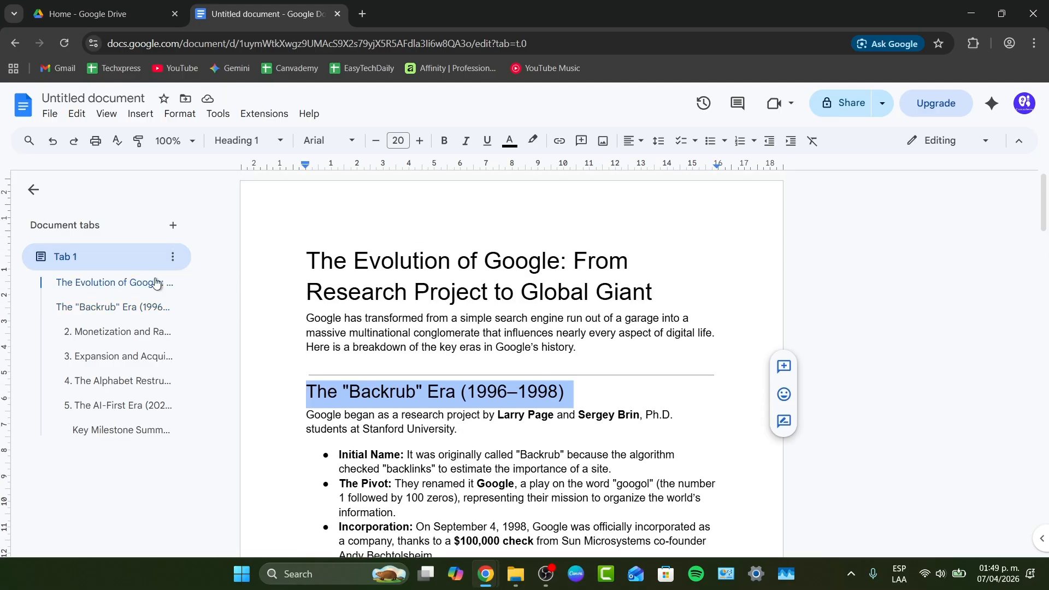
pyautogui.click(172, 256)
pyautogui.click(241, 322)
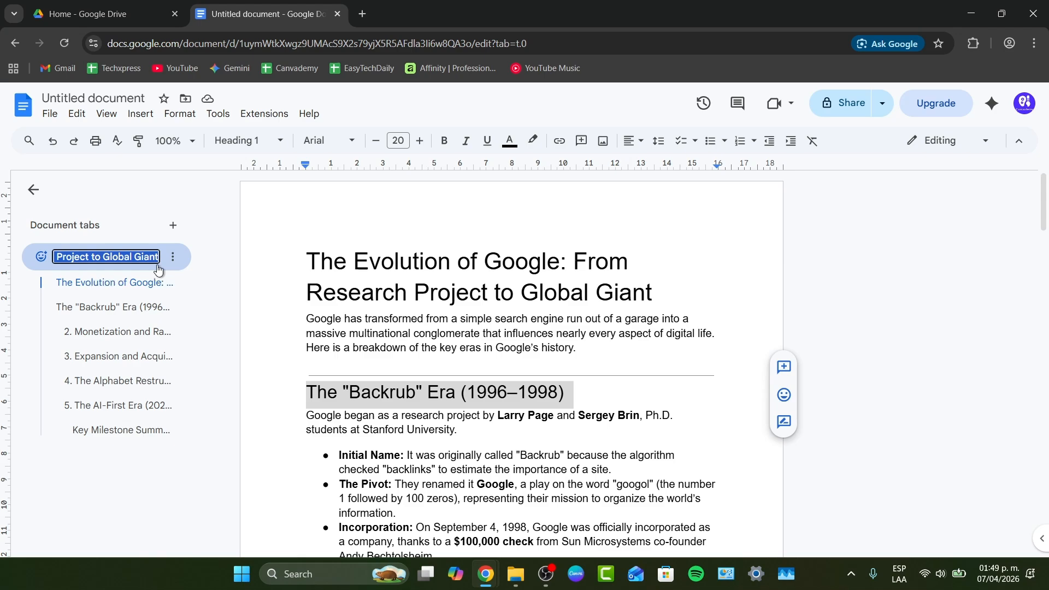
pyautogui.write('Google Evolution')
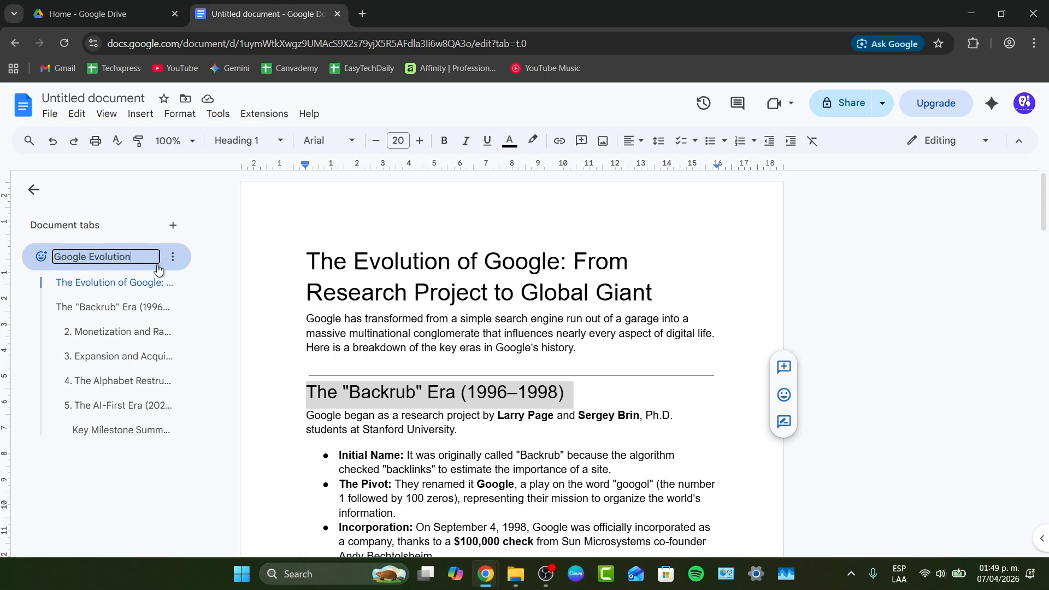
pyautogui.press('Return')
# Collapse the tab outline and add a new document tab.
pyautogui.click(43, 257)
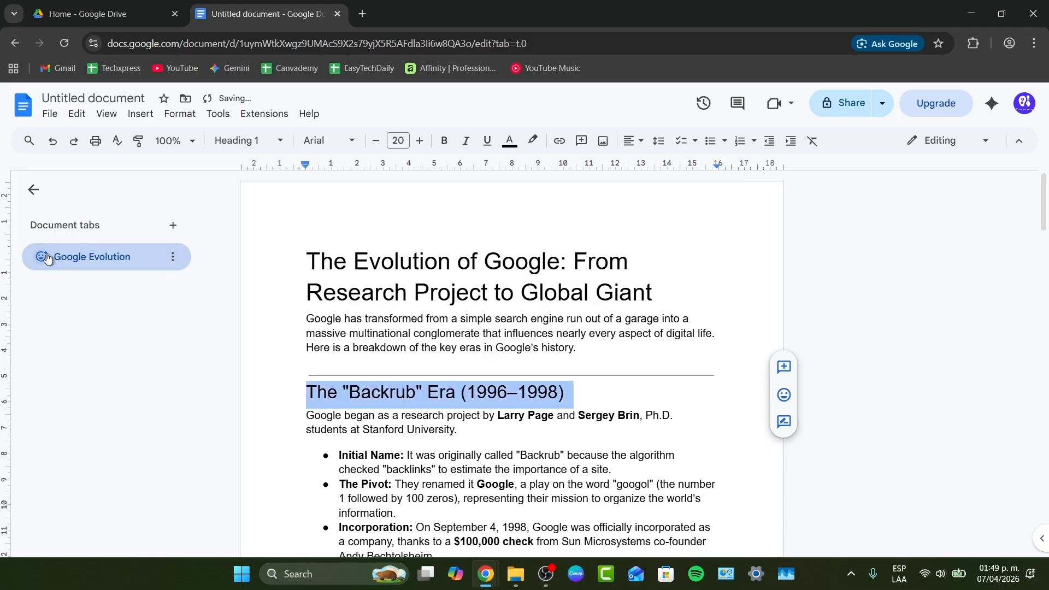
pyautogui.click(173, 227)
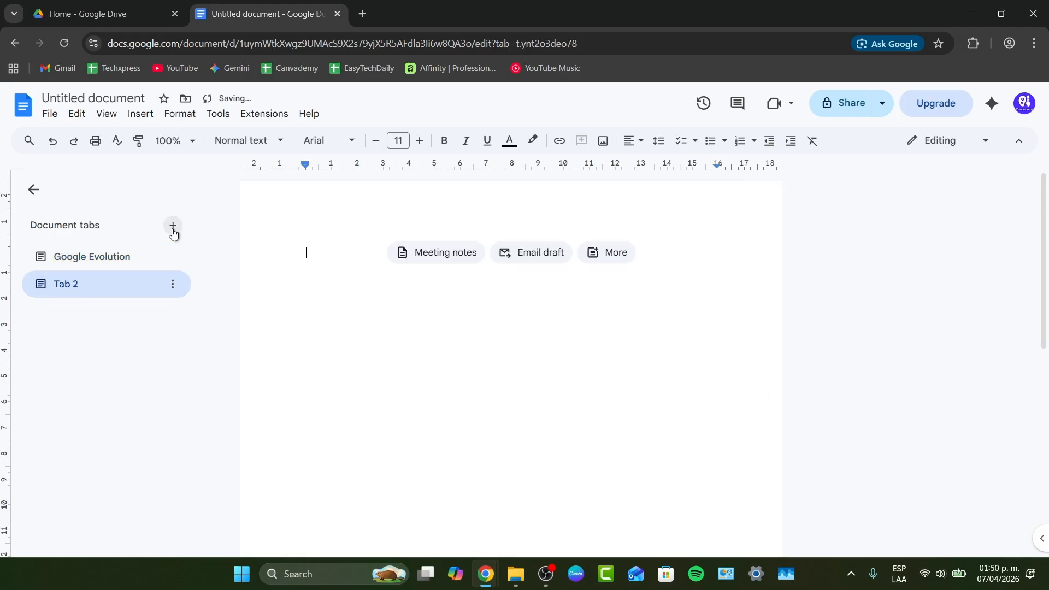
# Rename the new tab to Microsoft Evolution.
pyautogui.click(115, 257)
pyautogui.click(131, 283)
pyautogui.doubleClick(87, 283)
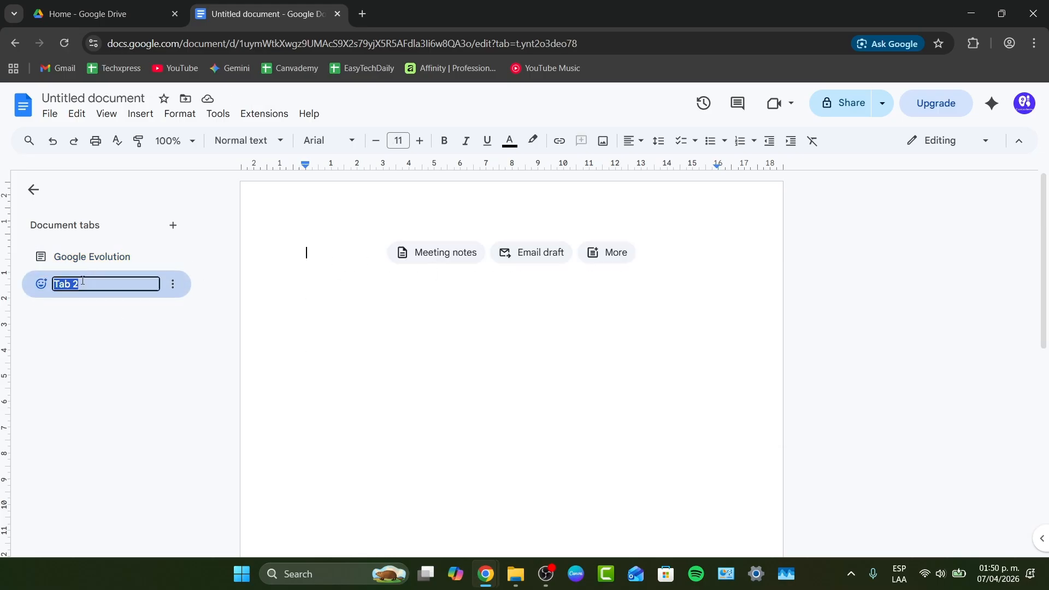
pyautogui.write('Microsoft Evolution')
pyautogui.press('Return')
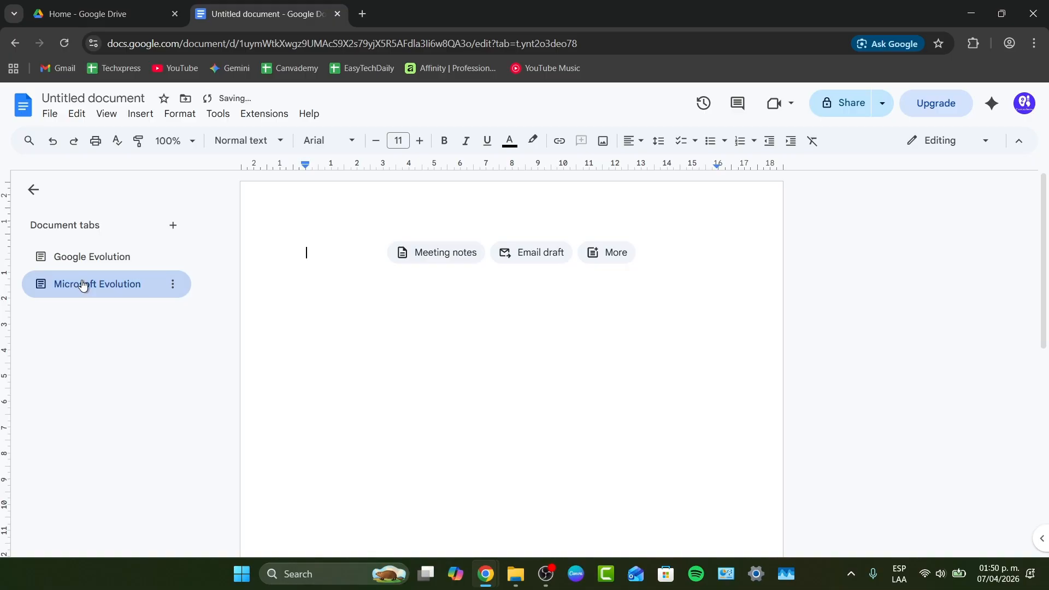
# Set an avocado emoji from the food category as the Google Evolution tab's icon.
pyautogui.click(82, 257)
pyautogui.click(41, 256)
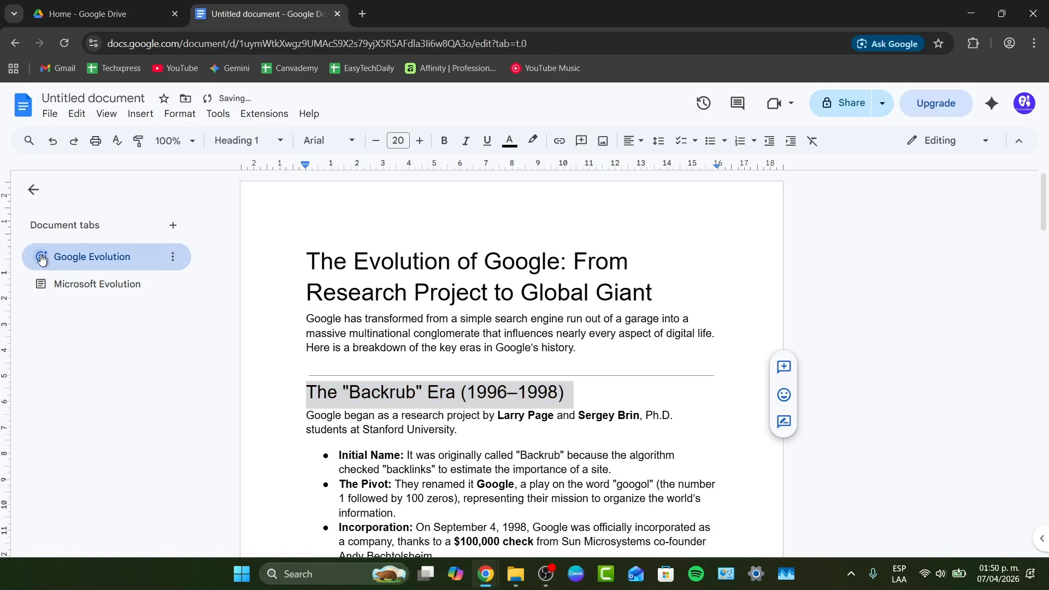
pyautogui.click(106, 321)
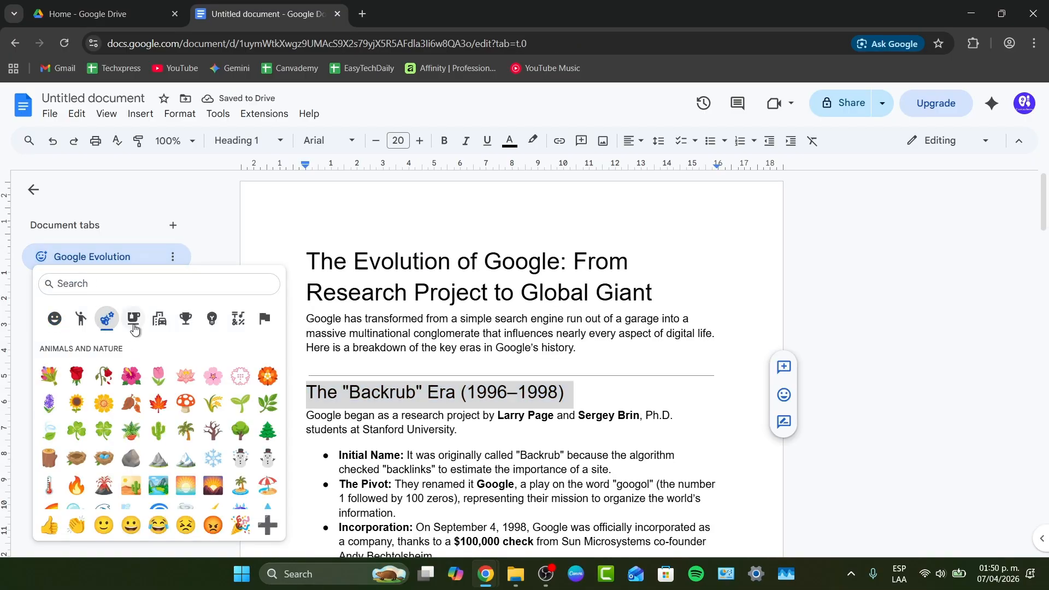
pyautogui.click(133, 322)
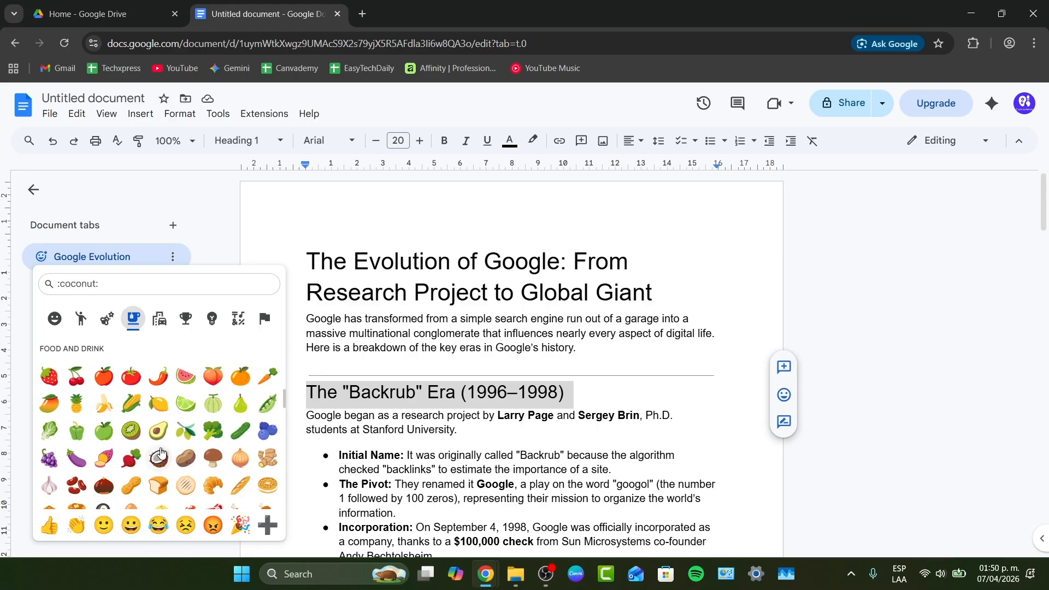
pyautogui.click(158, 431)
pyautogui.click(109, 257)
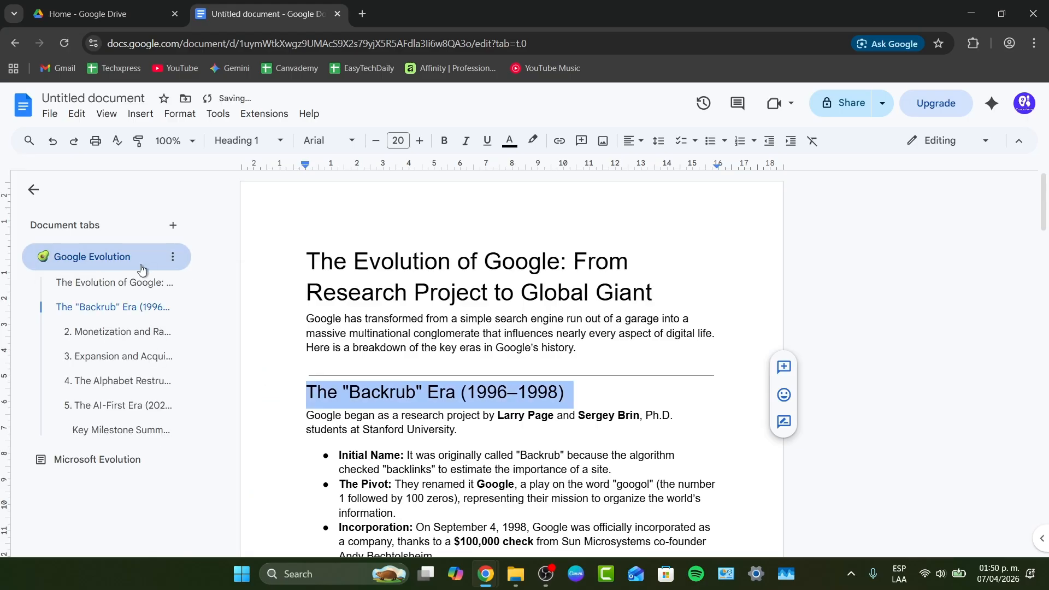
# Jump through each heading entry listed under the Google Evolution tab to review its sections.
pyautogui.click(117, 282)
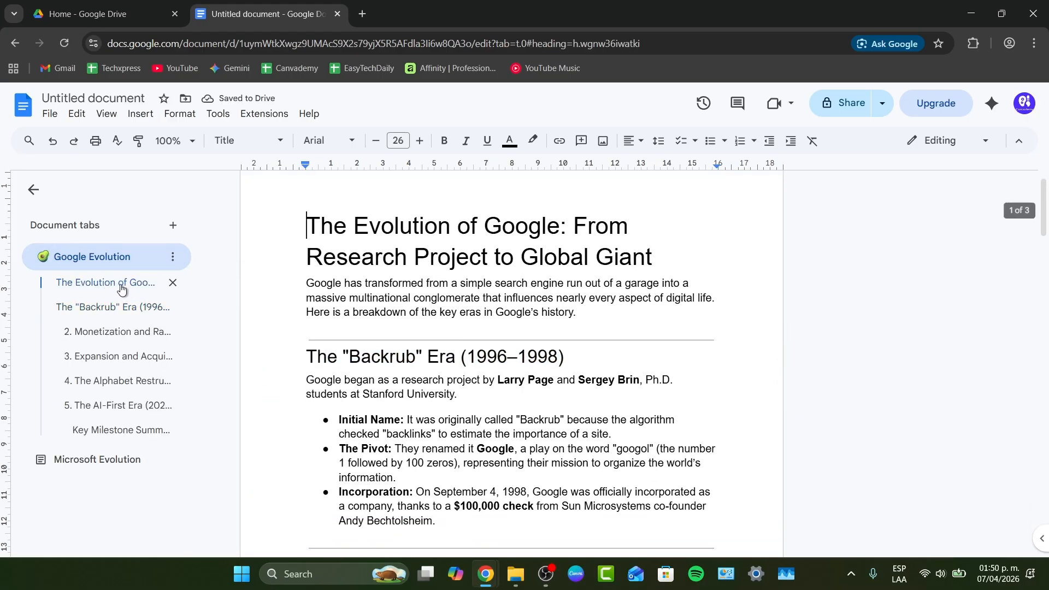
pyautogui.click(107, 306)
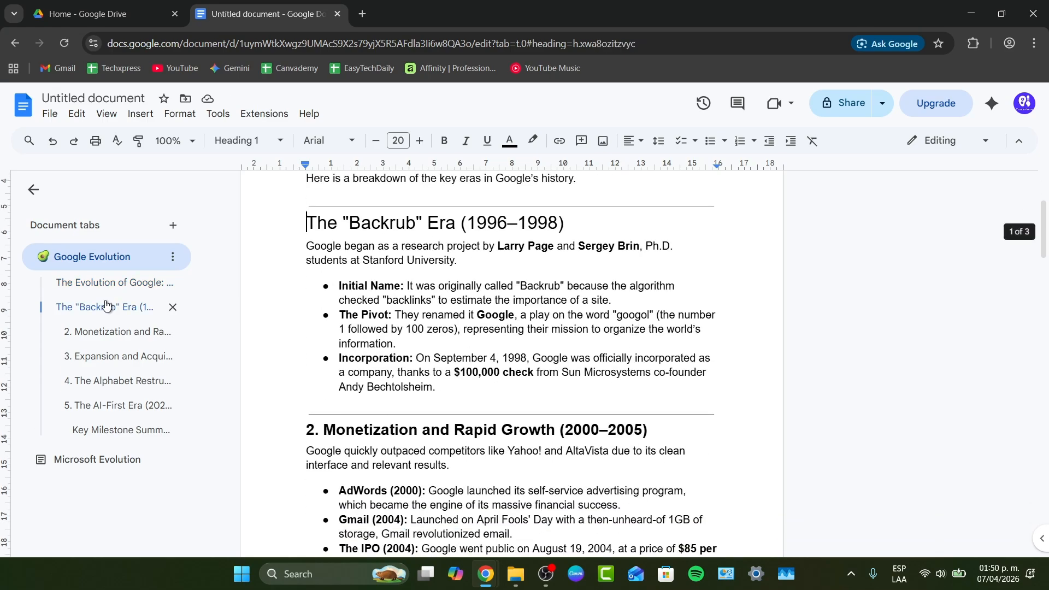
pyautogui.click(107, 333)
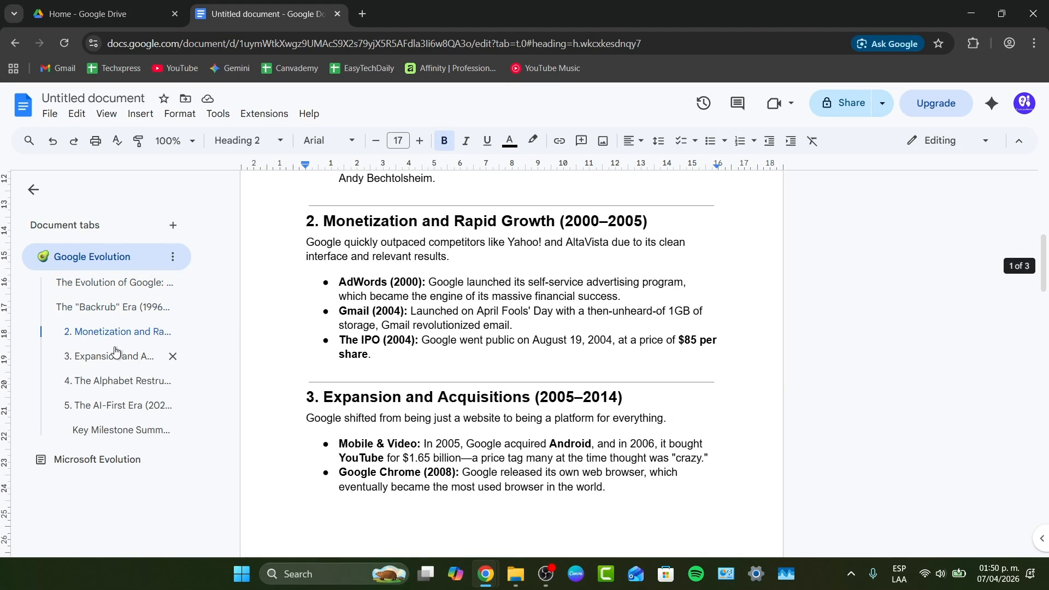
pyautogui.click(118, 365)
pyautogui.click(117, 381)
pyautogui.click(117, 405)
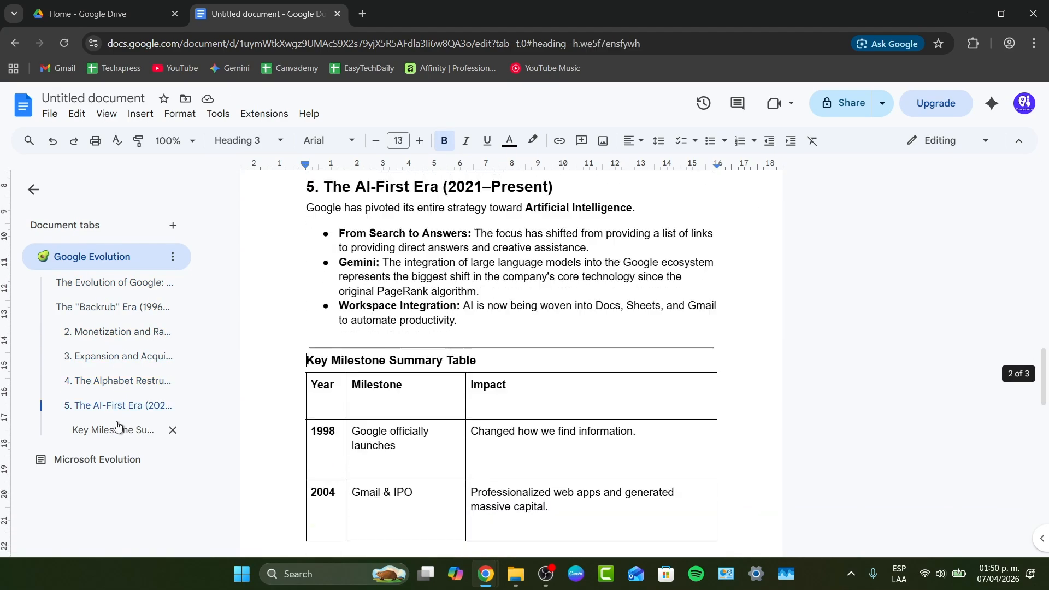
pyautogui.click(117, 428)
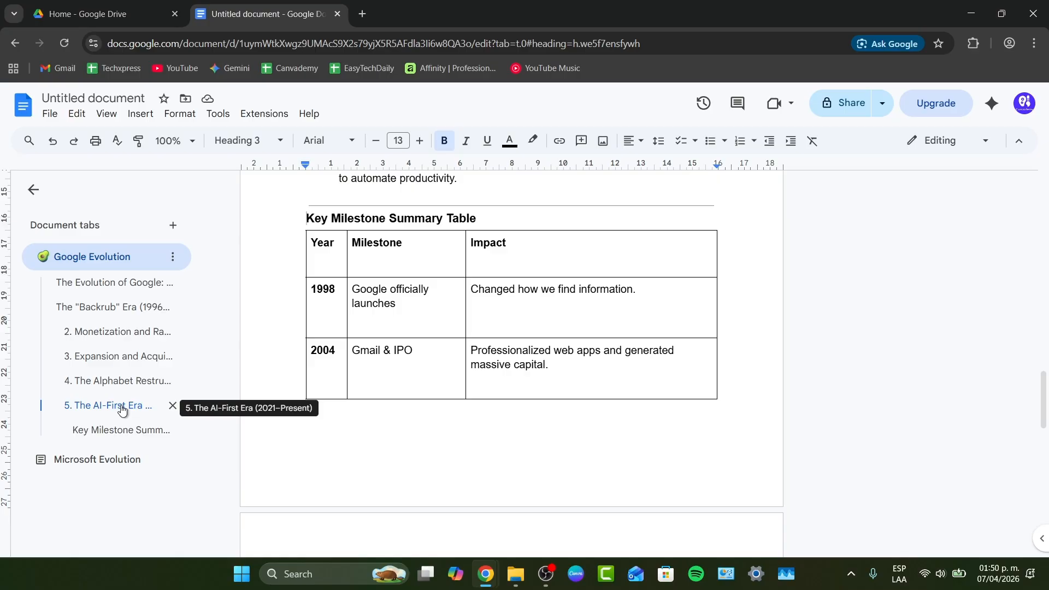
# Dictate a sentence with Voice typing just above the Key Milestone Summary Table heading, allowing microphone access.
pyautogui.click(219, 115)
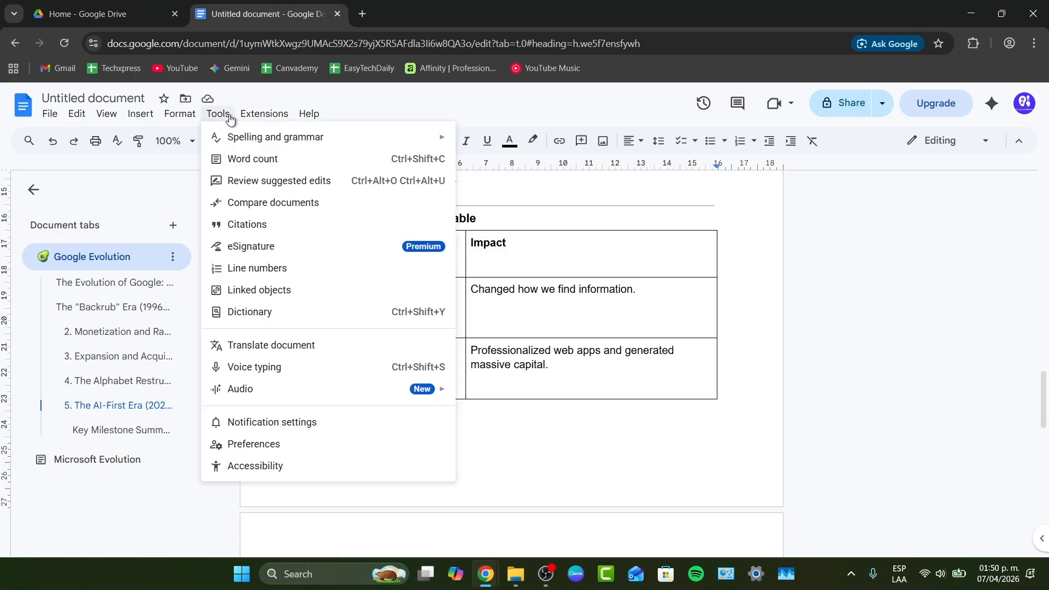
pyautogui.click(321, 364)
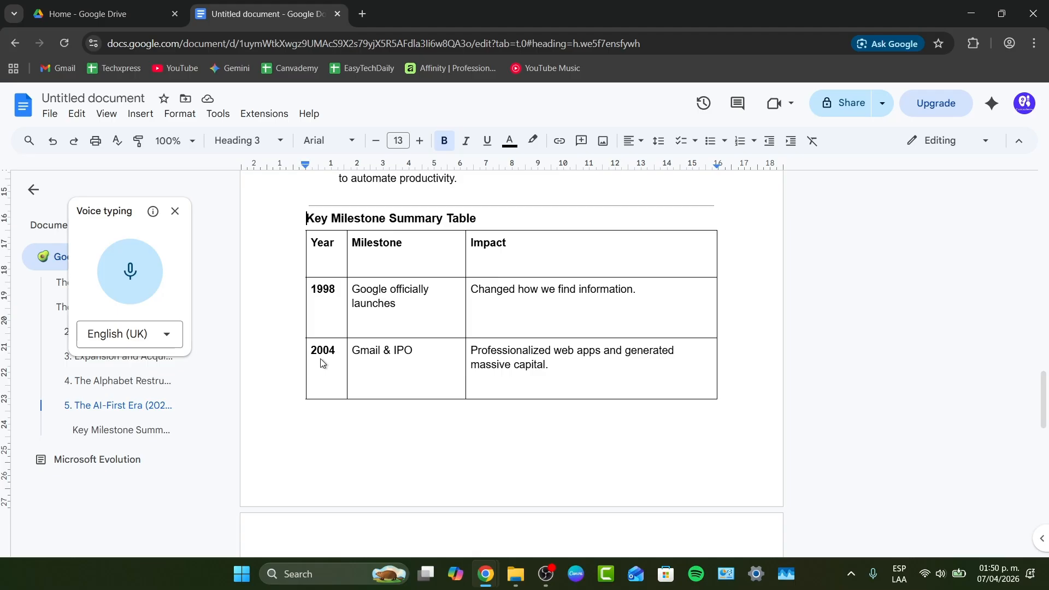
pyautogui.moveTo(130, 211); pyautogui.dragTo(781, 221)
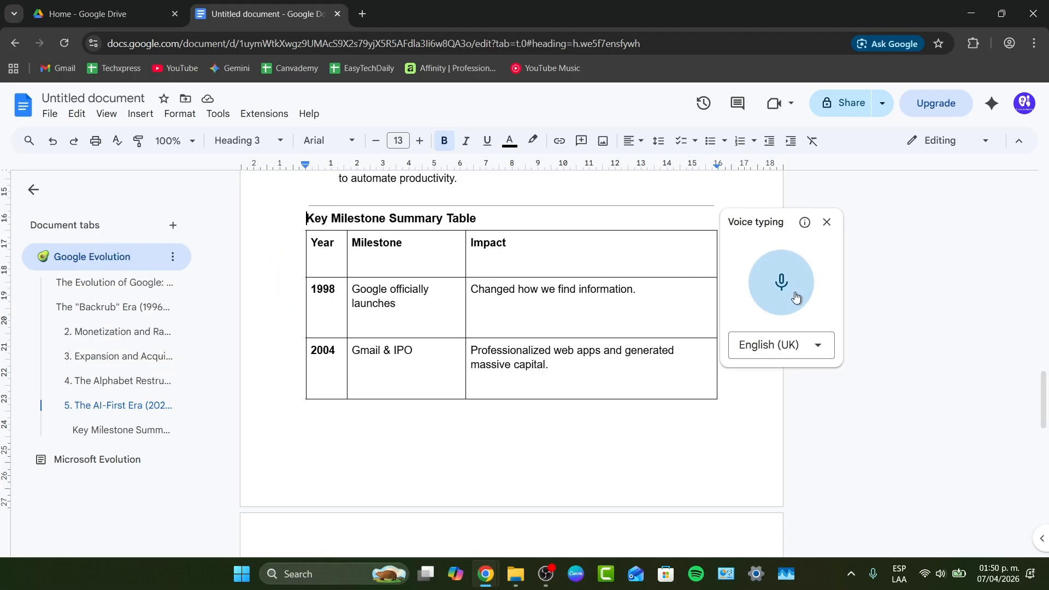
pyautogui.click(787, 299)
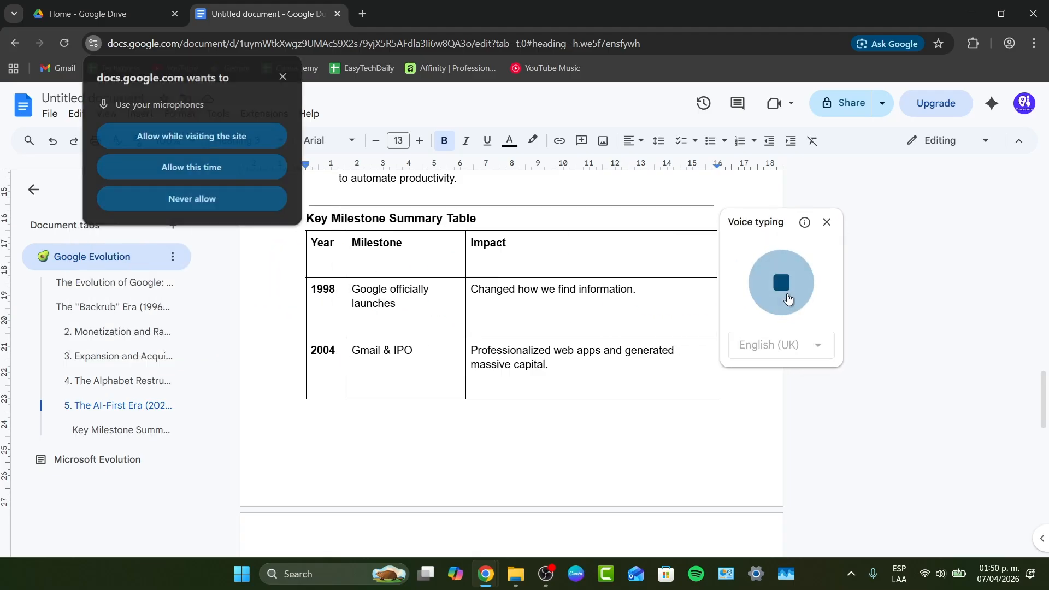
pyautogui.click(182, 171)
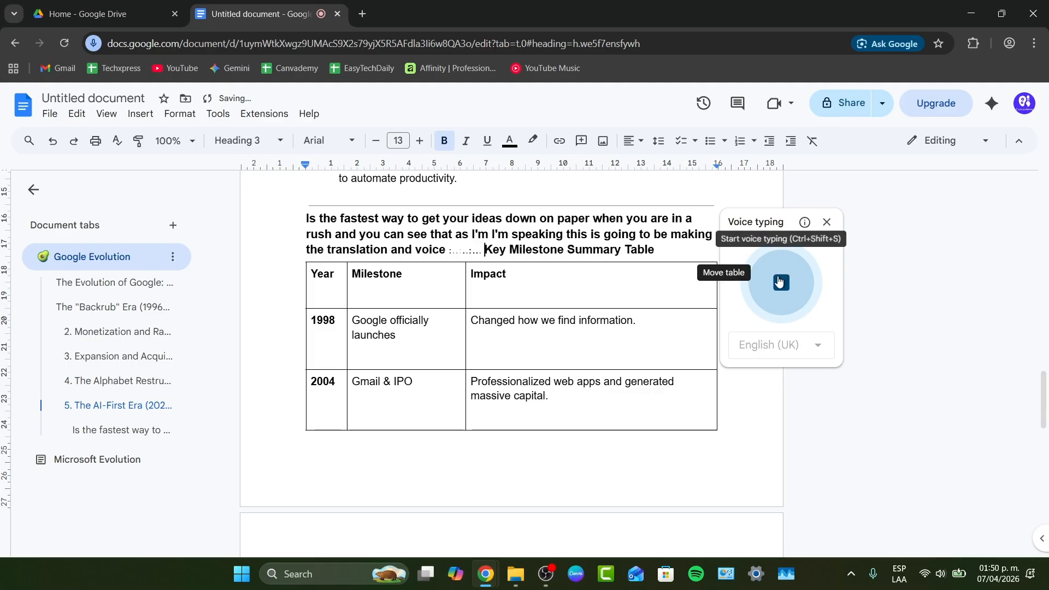
pyautogui.click(782, 278)
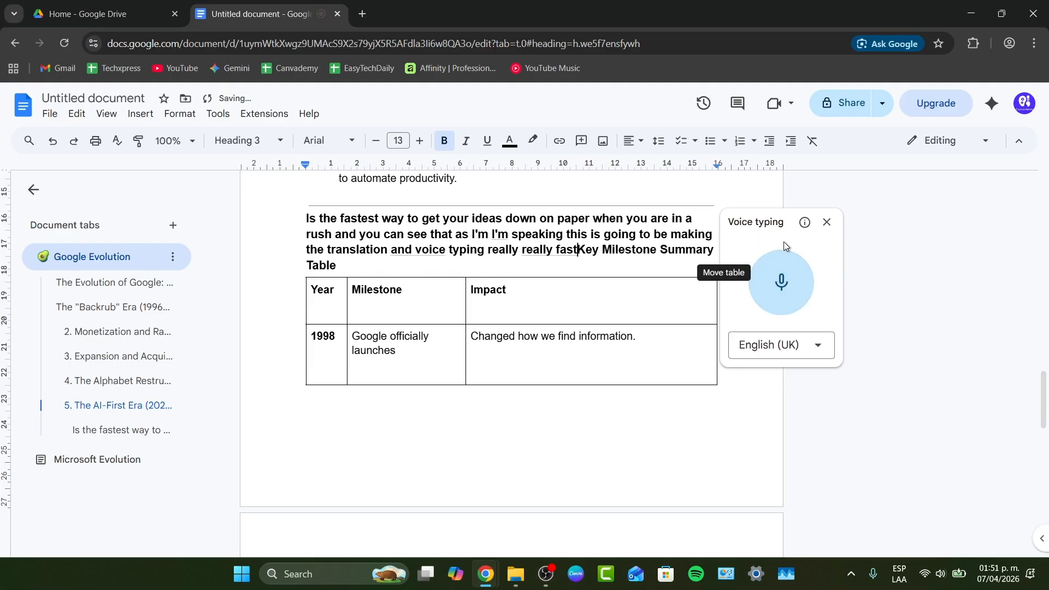
pyautogui.click(826, 221)
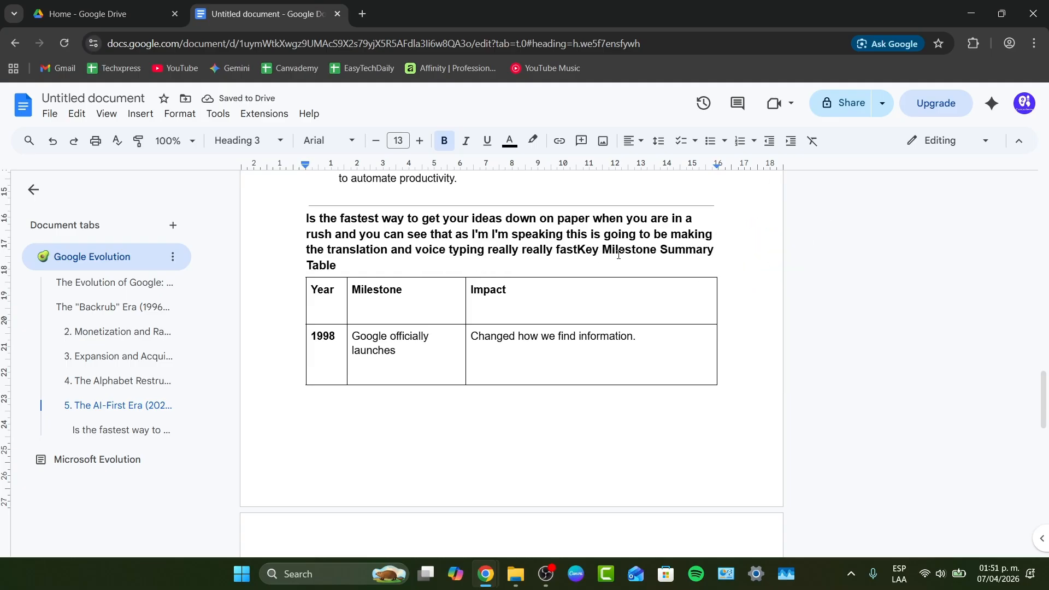
# End the dictated sentence with a period and put the table heading back on its own line.
pyautogui.write('.')
pyautogui.press('Return')
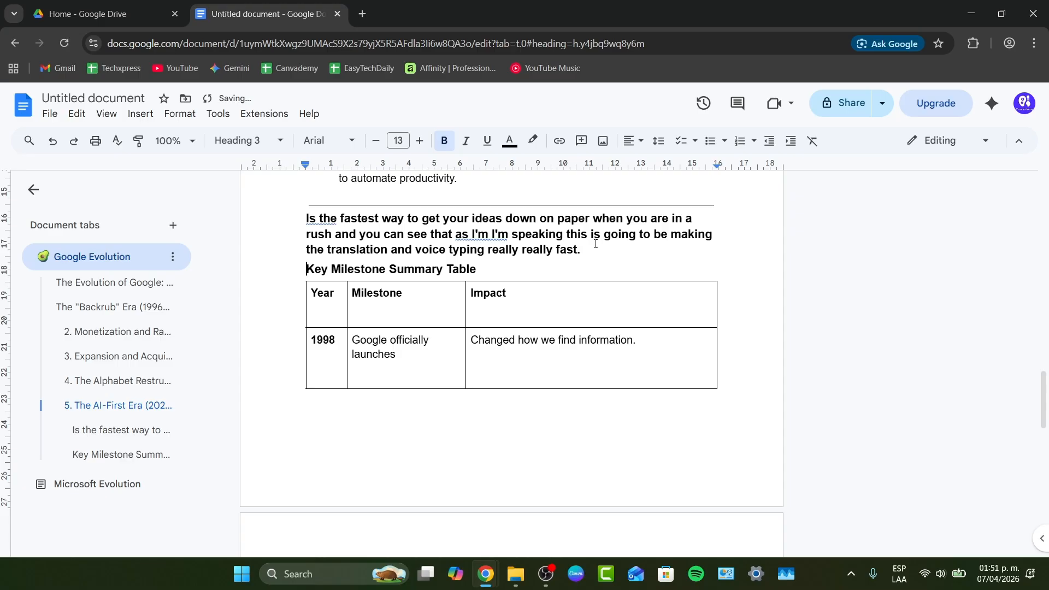
# Select the dictated sentence and delete it.
pyautogui.moveTo(594, 250); pyautogui.dragTo(323, 218)
pyautogui.press('BackSpace')
pyautogui.press('BackSpace')
pyautogui.press('BackSpace')
pyautogui.press('BackSpace')
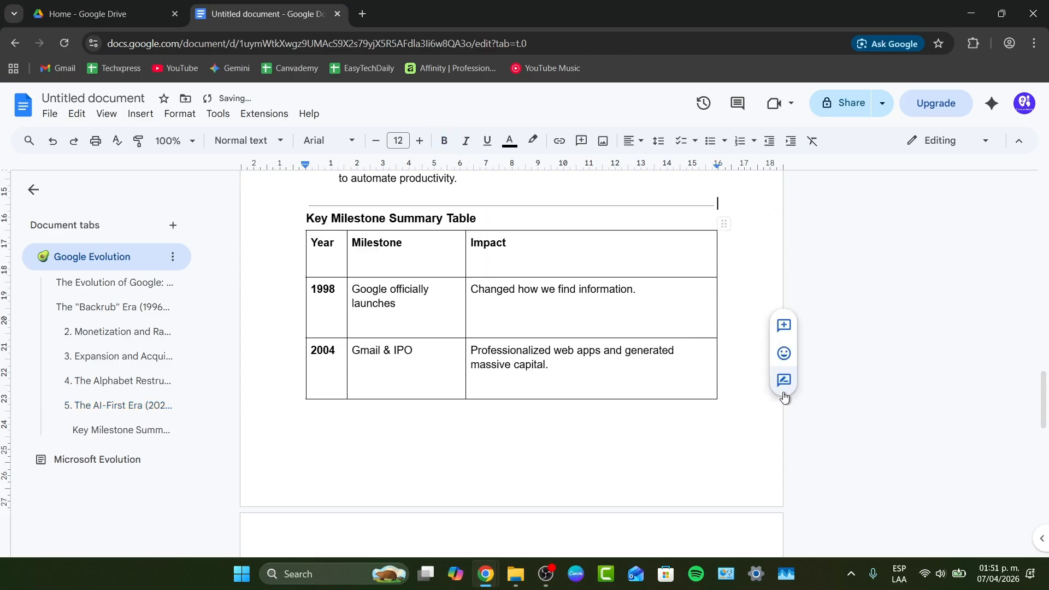
# Start sharing the document and save its name as Evolutions.
pyautogui.click(732, 401)
pyautogui.scroll(20, 360, 448)
pyautogui.scroll(5, 384, 443)
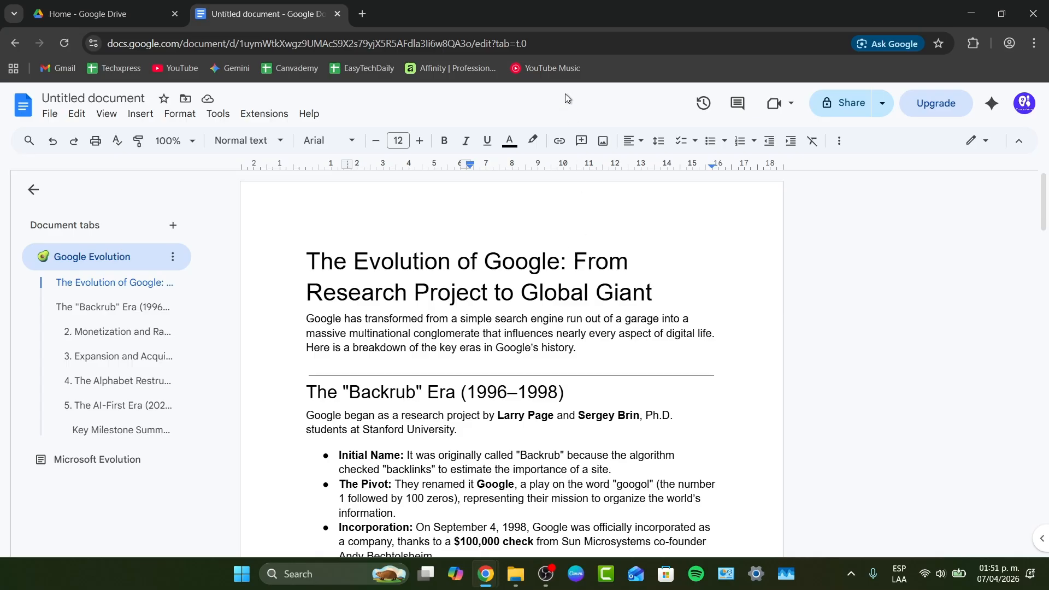
pyautogui.click(840, 107)
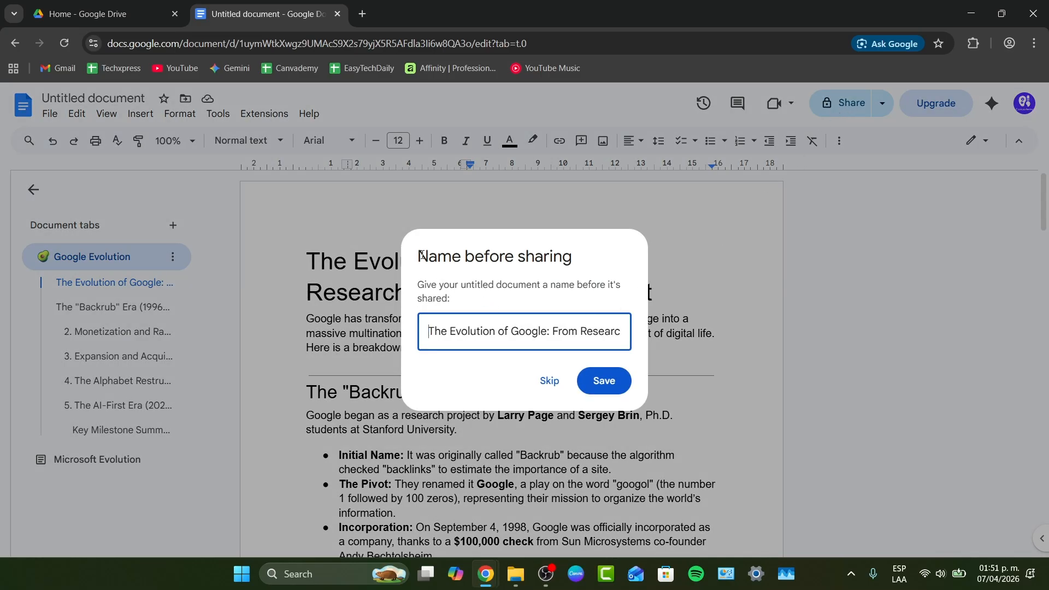
pyautogui.moveTo(421, 255); pyautogui.dragTo(596, 261)
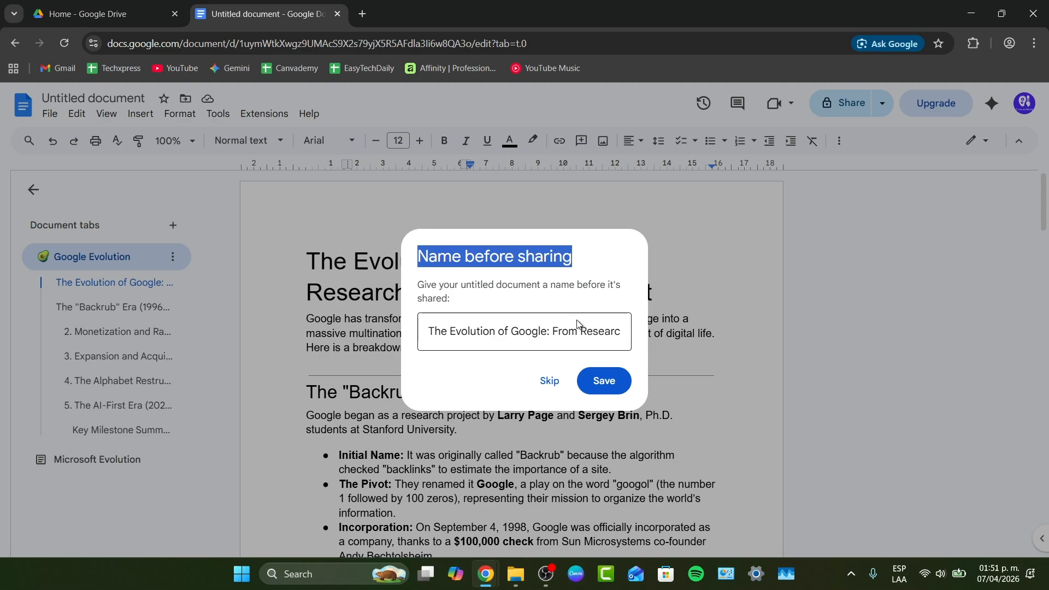
pyautogui.click(557, 332)
pyautogui.hotkey('ctrl', 'a')
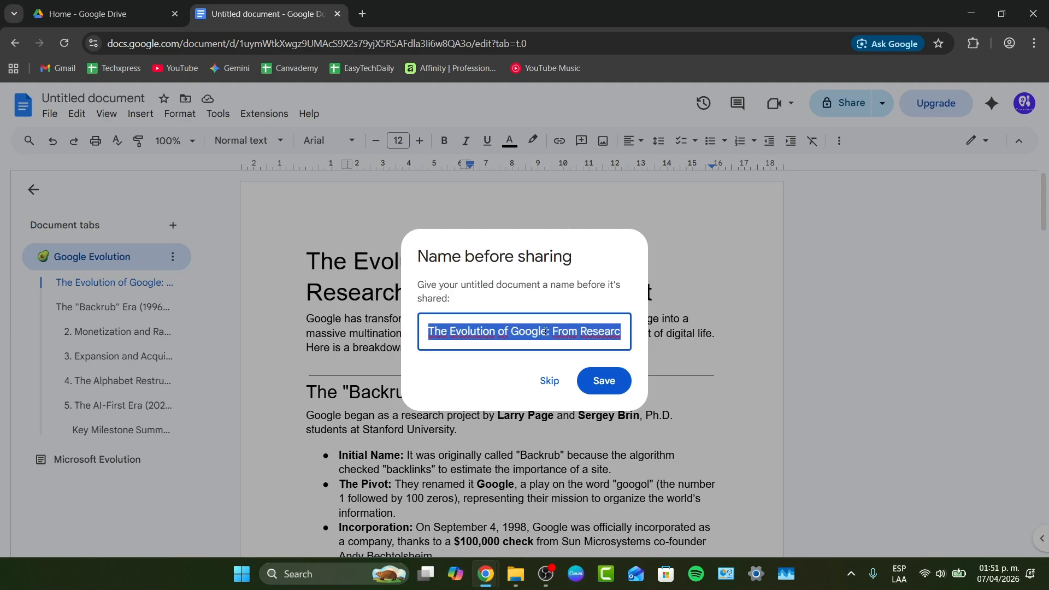
pyautogui.write('Evolutions')
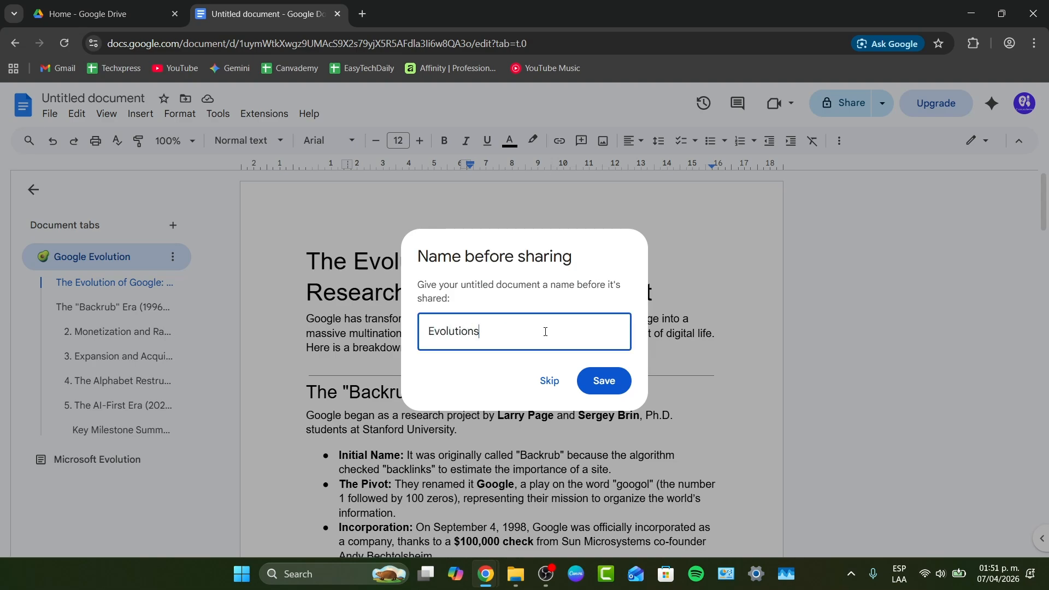
pyautogui.click(604, 380)
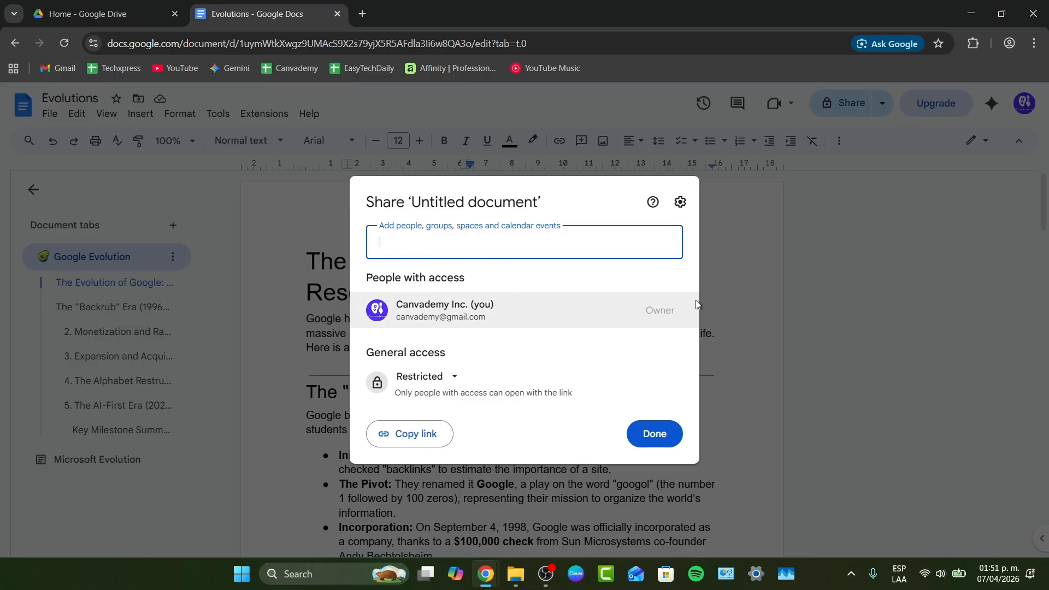
# Set general access to Anyone with the link as Viewer and close the share dialog.
pyautogui.click(424, 381)
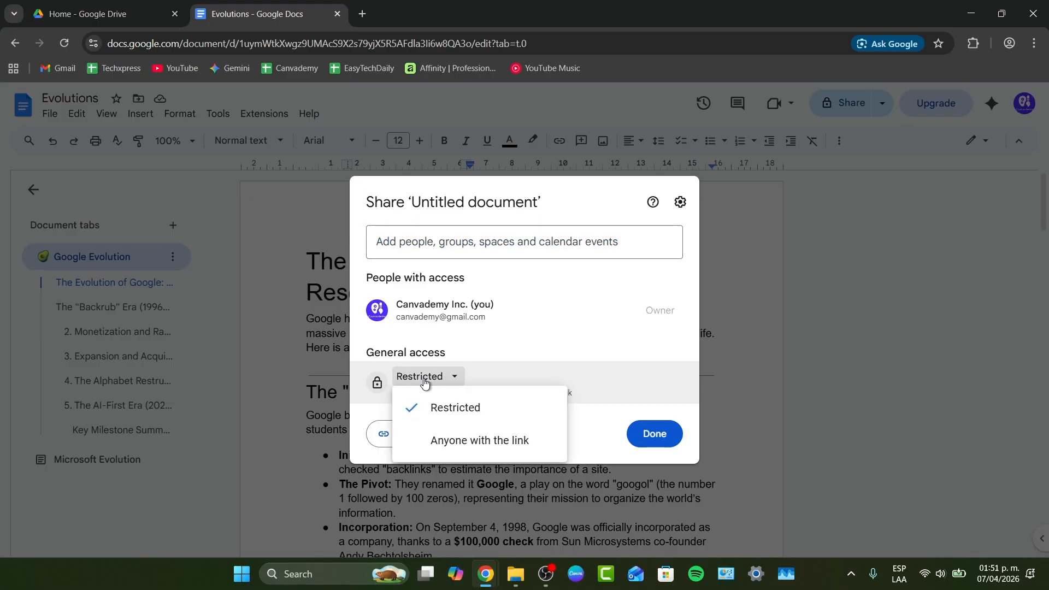
pyautogui.click(477, 439)
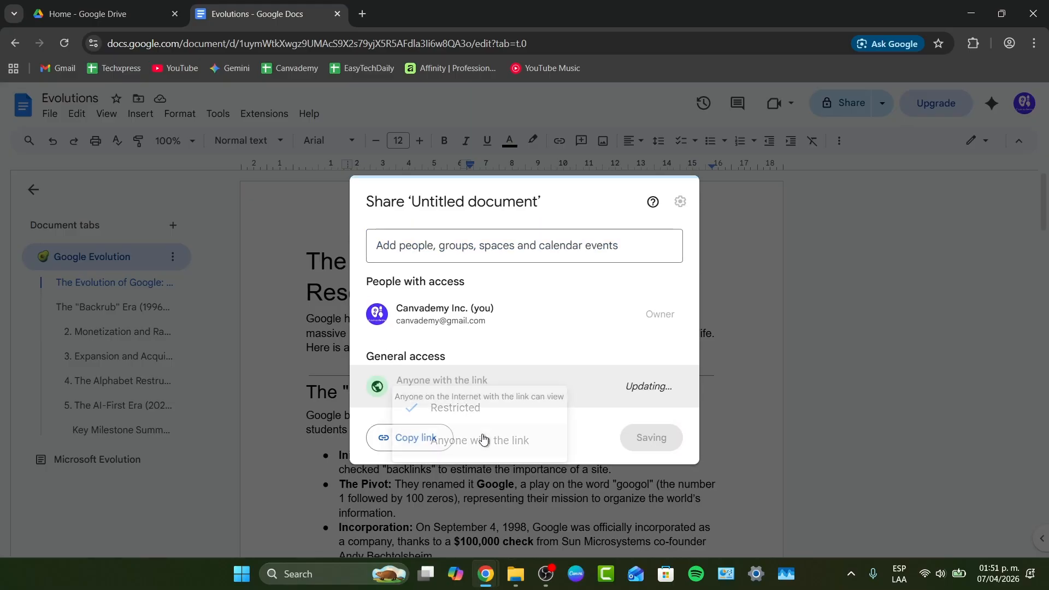
pyautogui.click(649, 383)
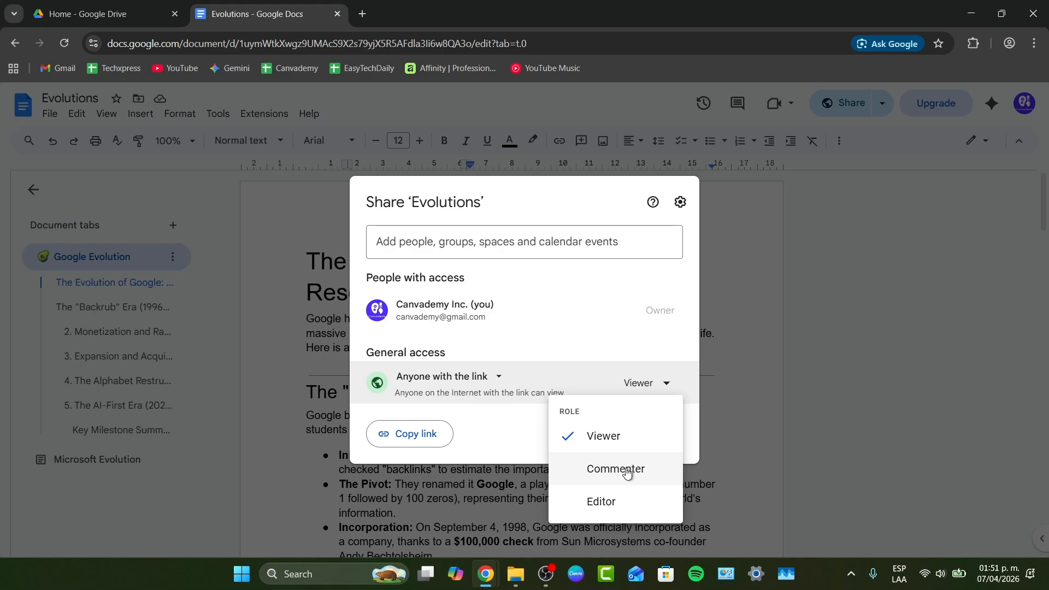
pyautogui.click(605, 440)
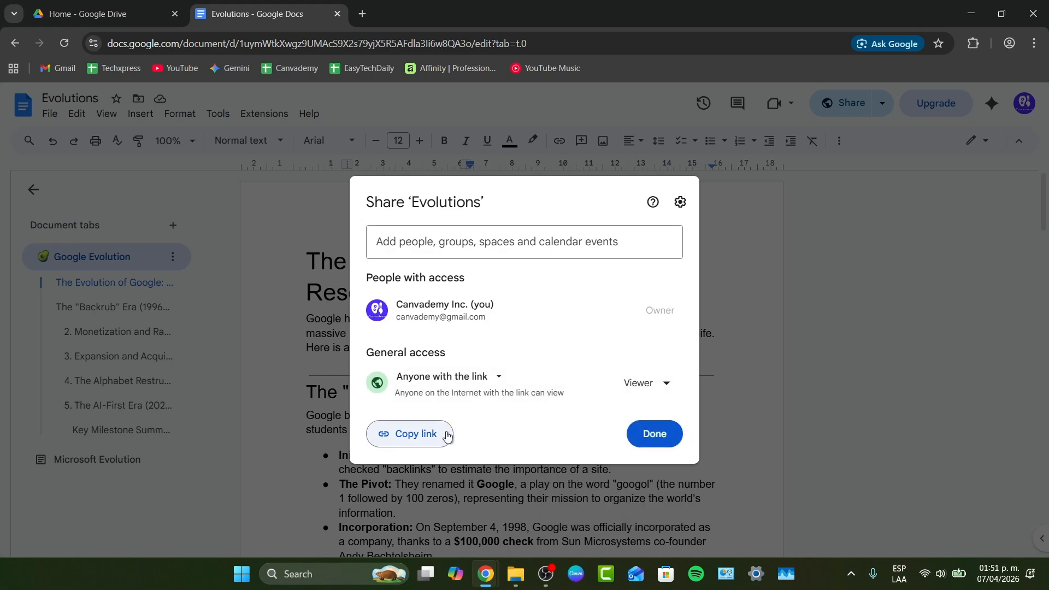
pyautogui.click(638, 435)
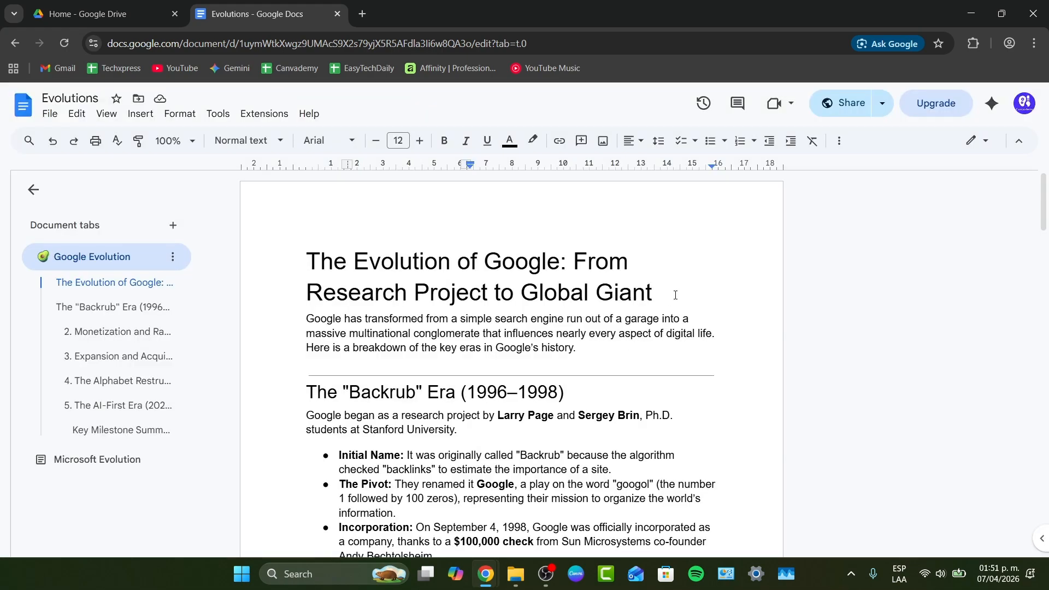
pyautogui.click(49, 113)
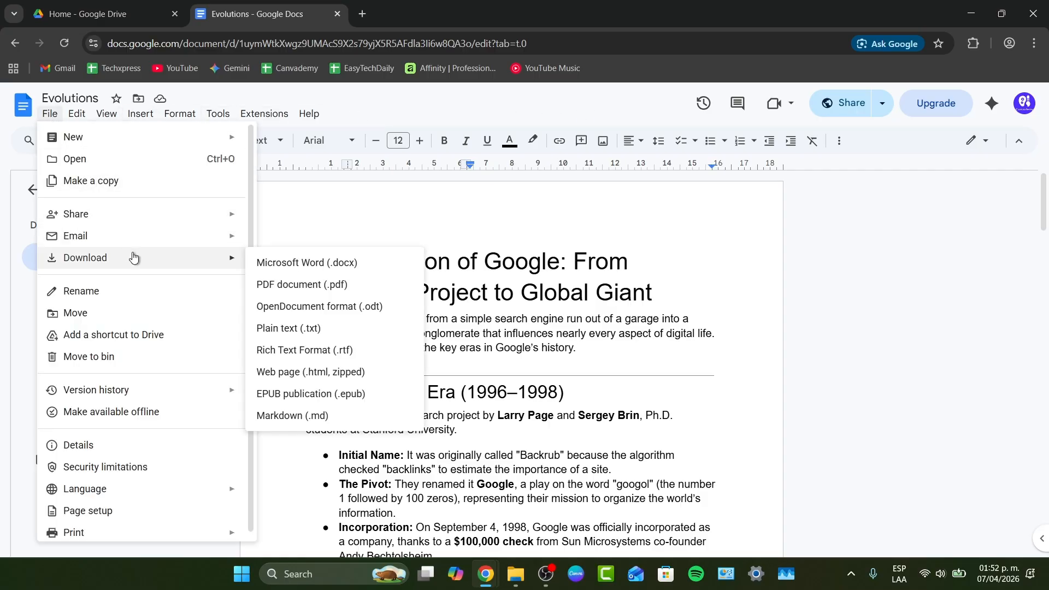
pyautogui.moveTo(246, 265)
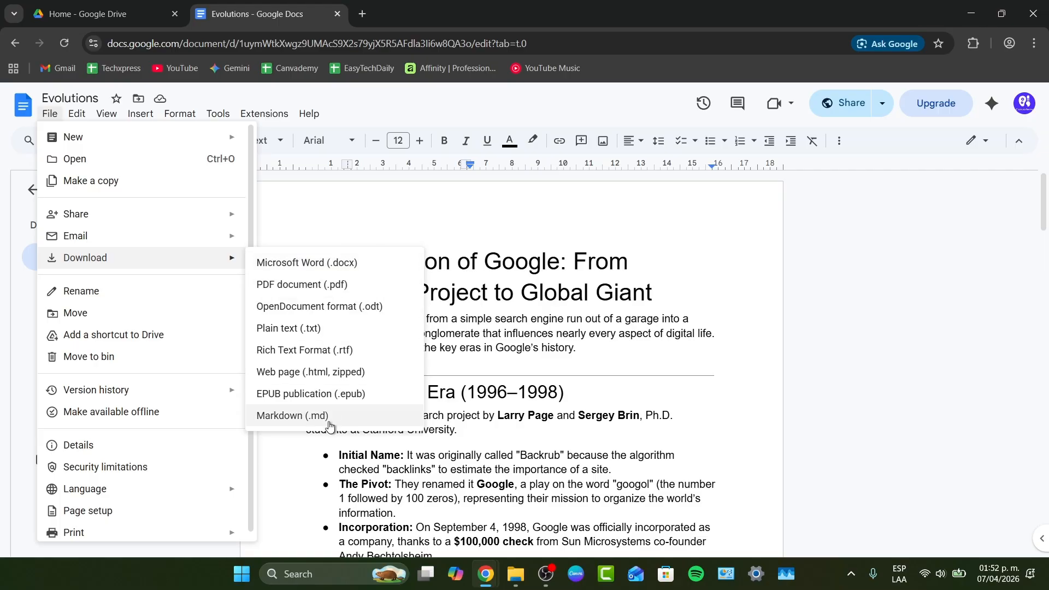
pyautogui.click(486, 217)
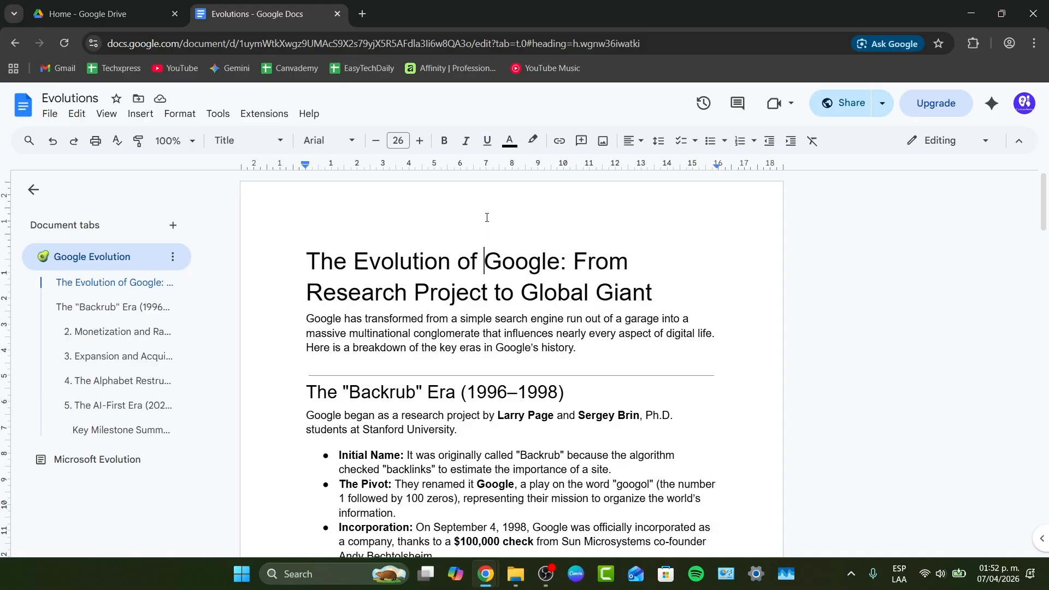
pyautogui.click(787, 104)
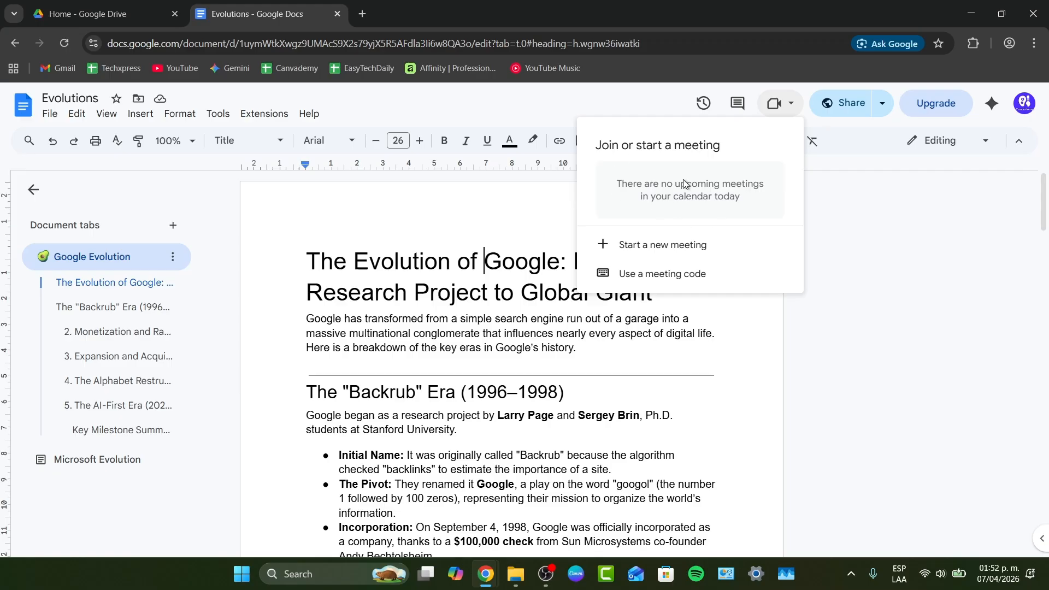
pyautogui.click(803, 206)
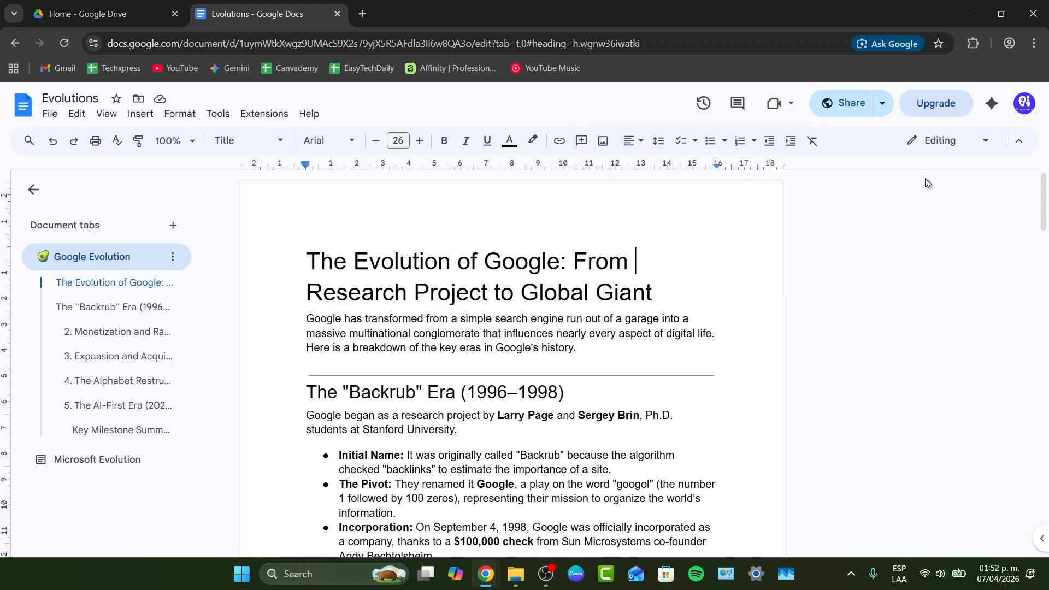
pyautogui.click(992, 107)
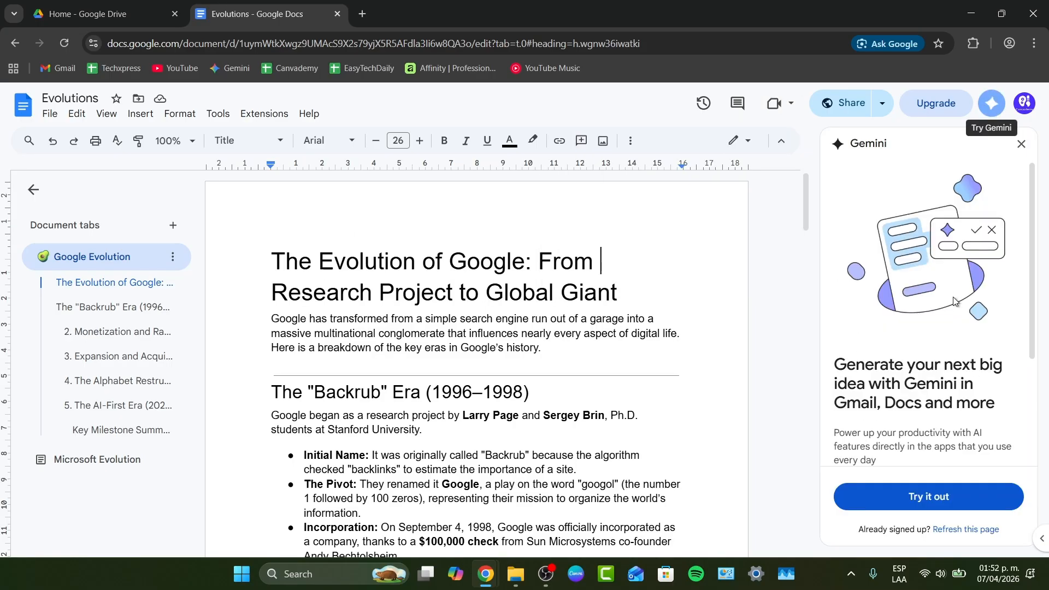
pyautogui.click(941, 510)
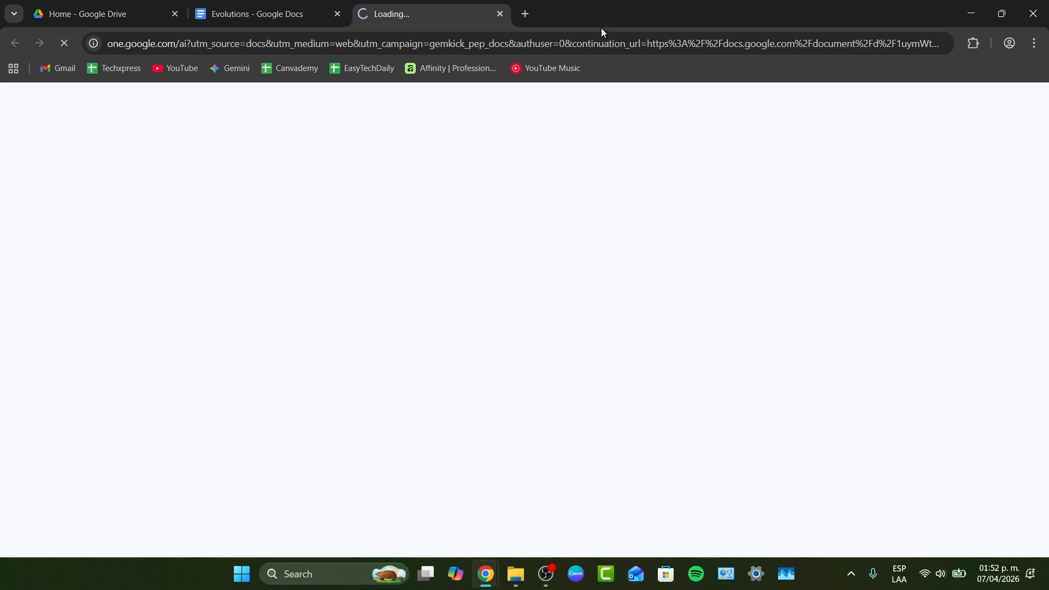
pyautogui.click(500, 16)
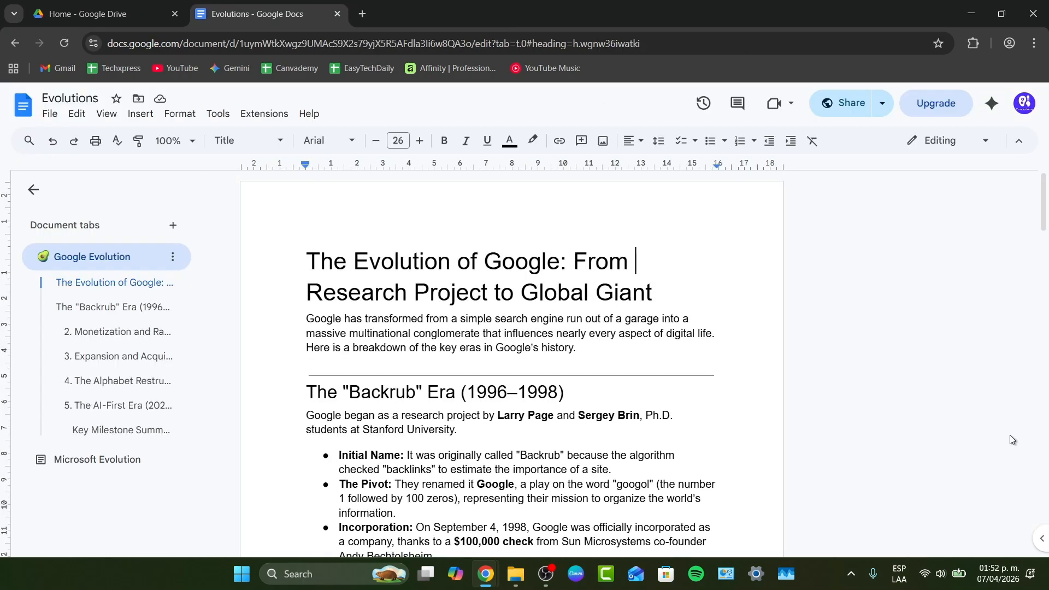
pyautogui.click(992, 103)
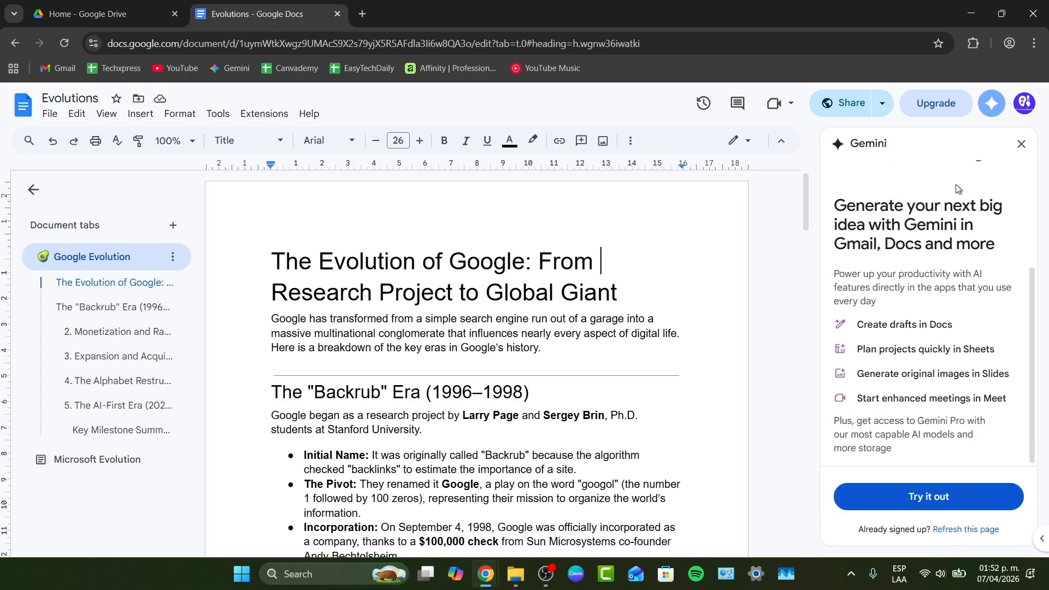
pyautogui.click(1024, 104)
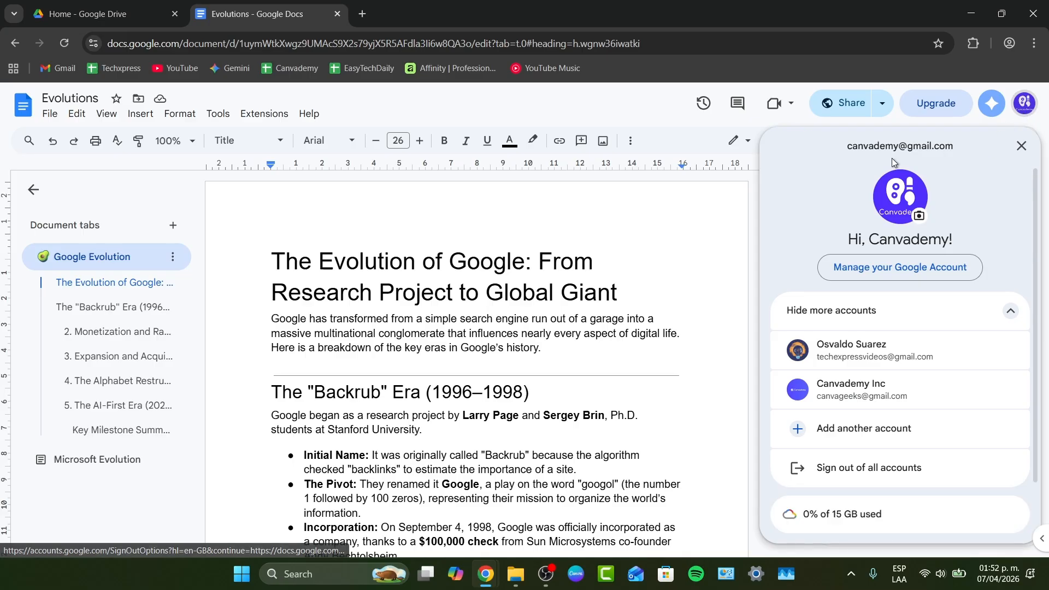
# Open the Gemini side panel and browse the File, Edit, Insert, Tools and Help menus.
pyautogui.click(992, 104)
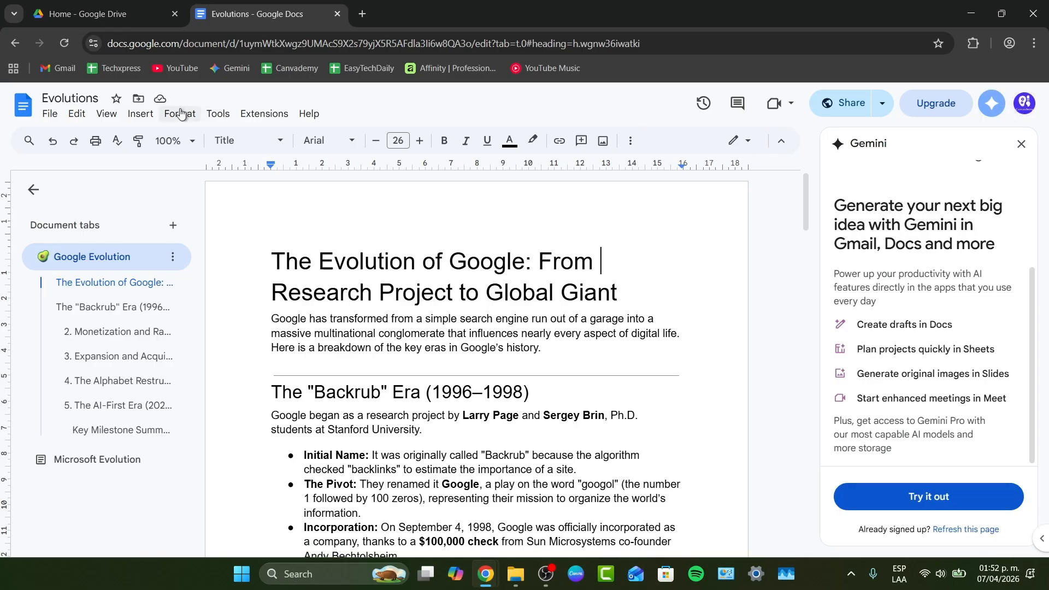
pyautogui.click(54, 117)
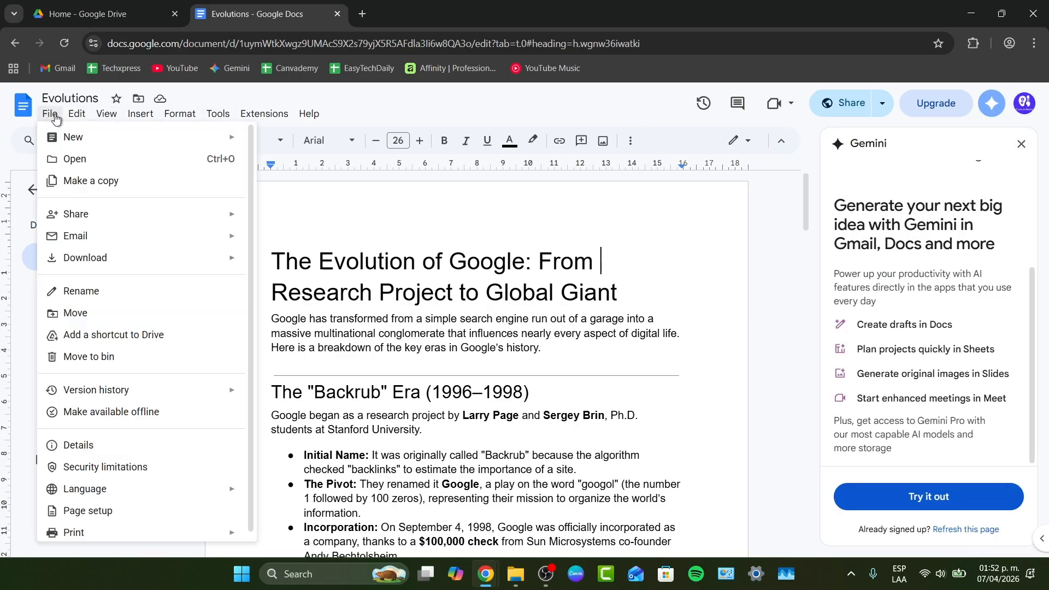
pyautogui.moveTo(78, 118)
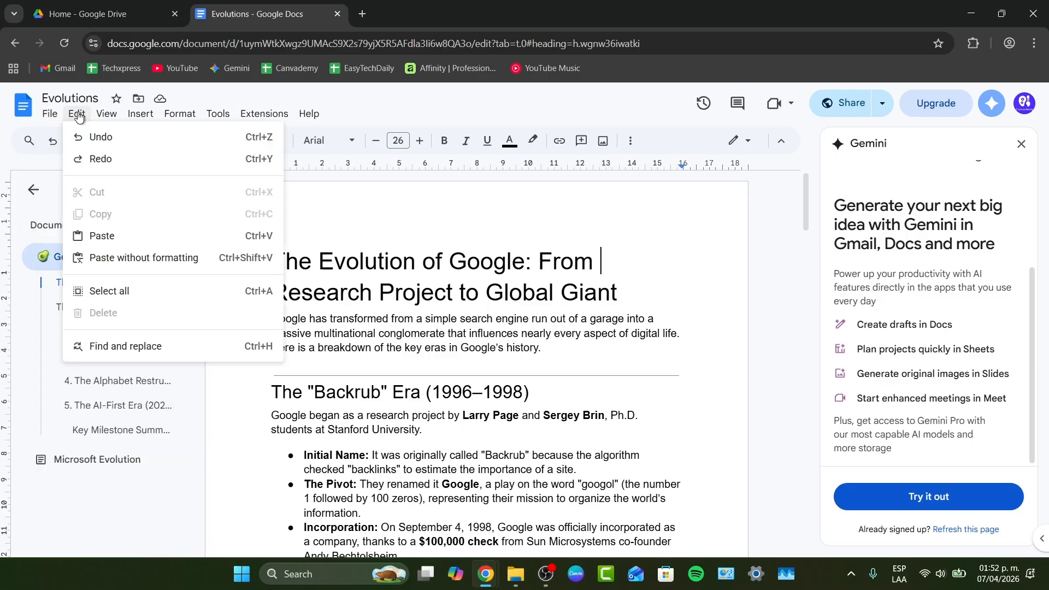
pyautogui.moveTo(151, 119)
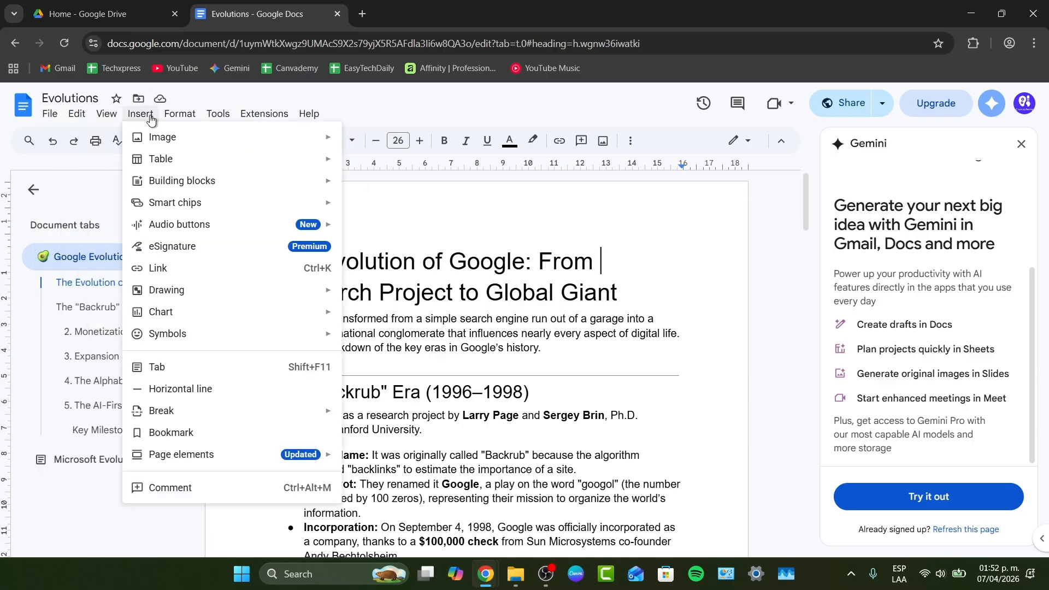
pyautogui.moveTo(217, 114)
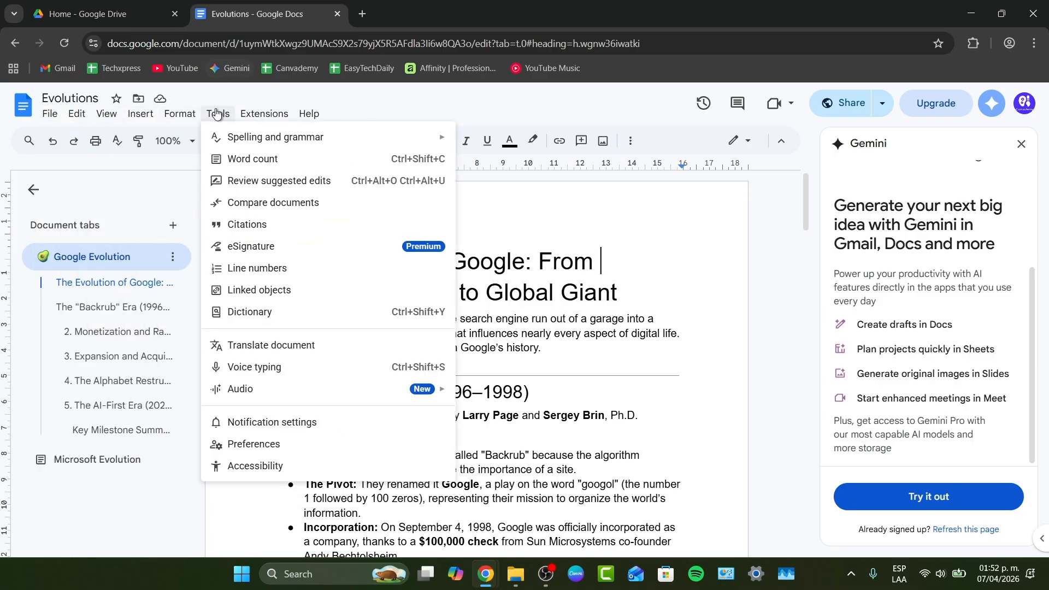
pyautogui.moveTo(318, 115)
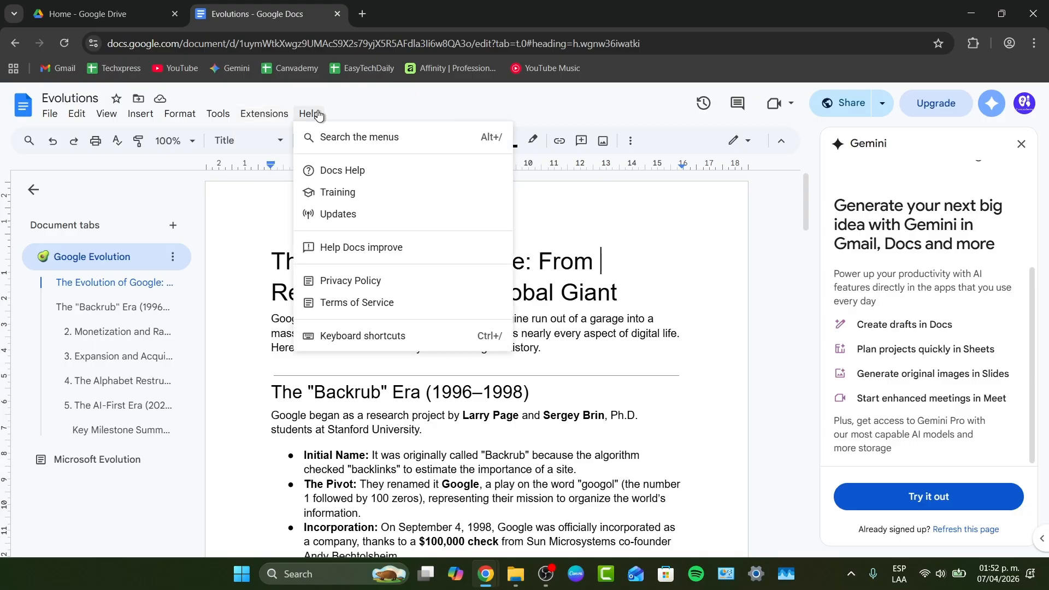
pyautogui.click(213, 376)
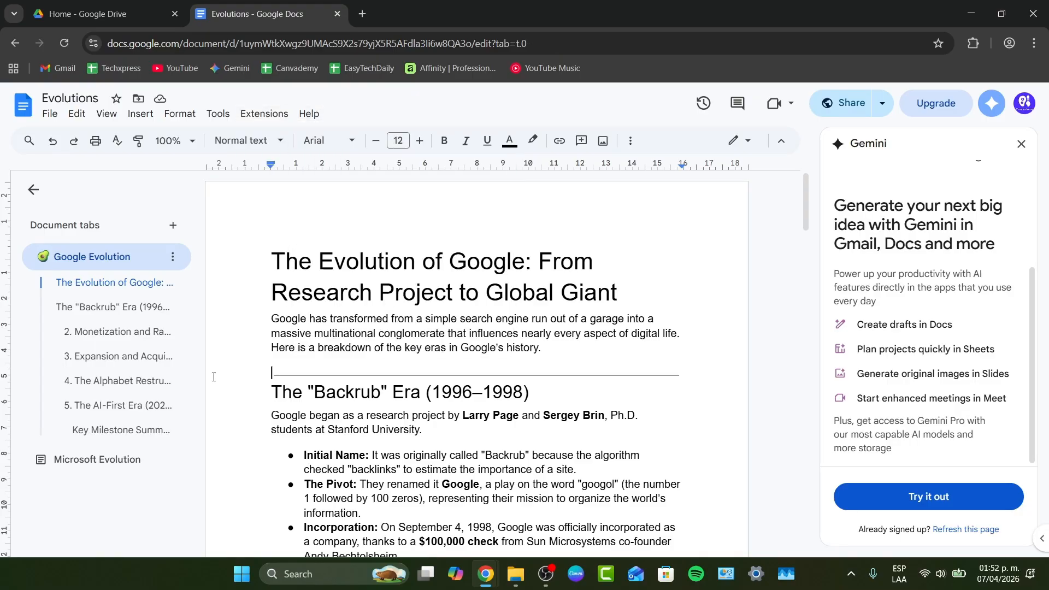